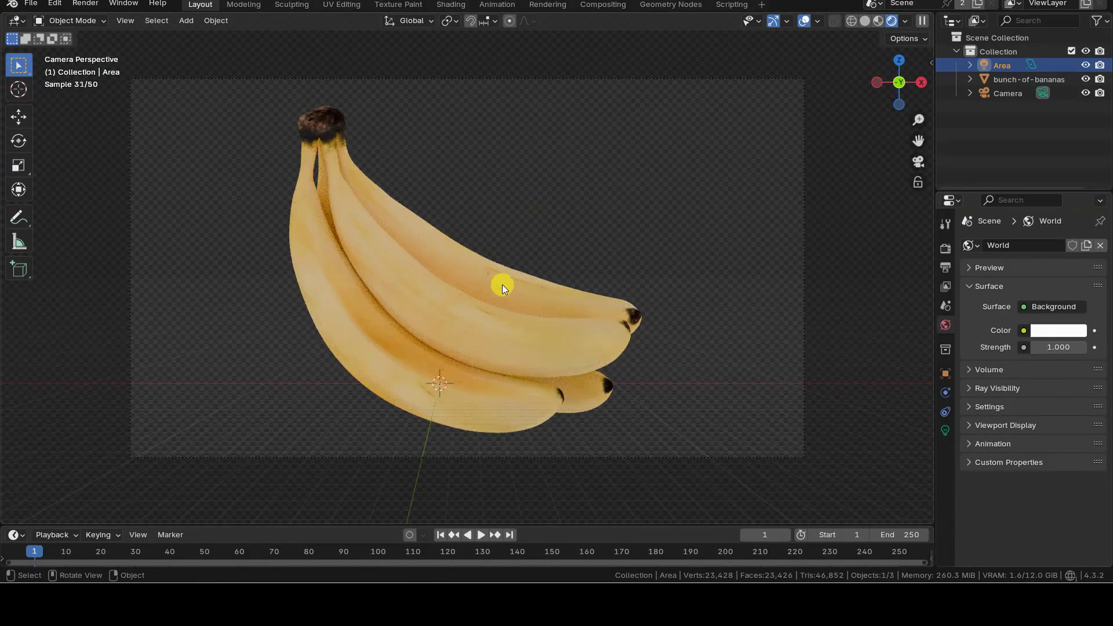
key(z)
Step: Preview rendered shading, return to solid, and render the frame to check the banana's black outline
click(689, 293)
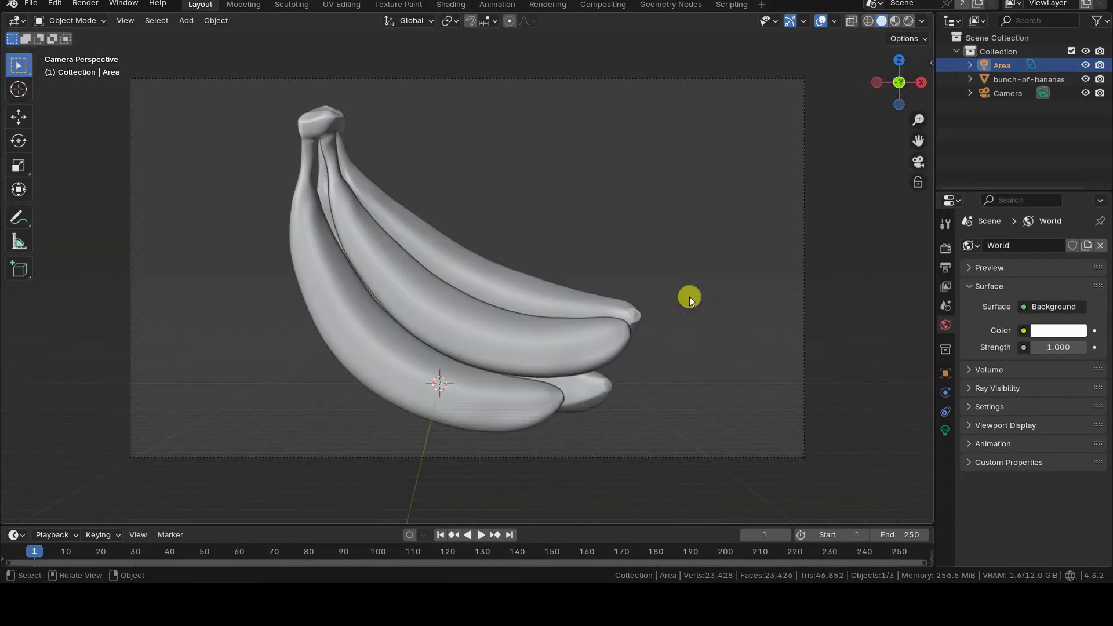
key(F12)
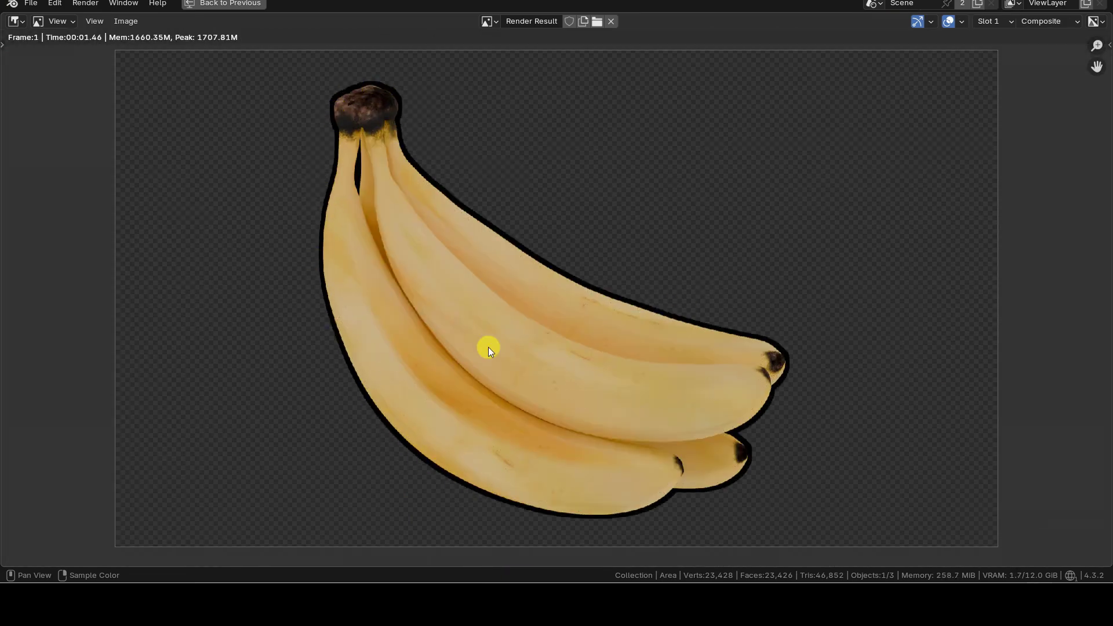
key(Escape)
Step: In the Compositing workspace, move all nodes down vertically and briefly mute then unmute Alpha Over
click(618, 6)
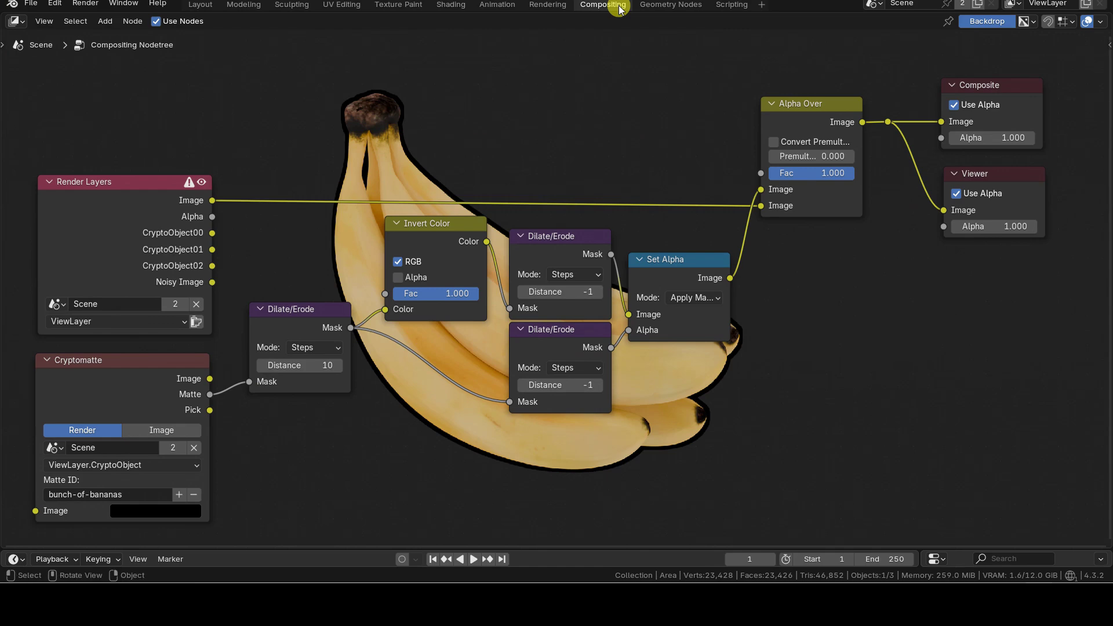
key(a)
key(g)
key(y)
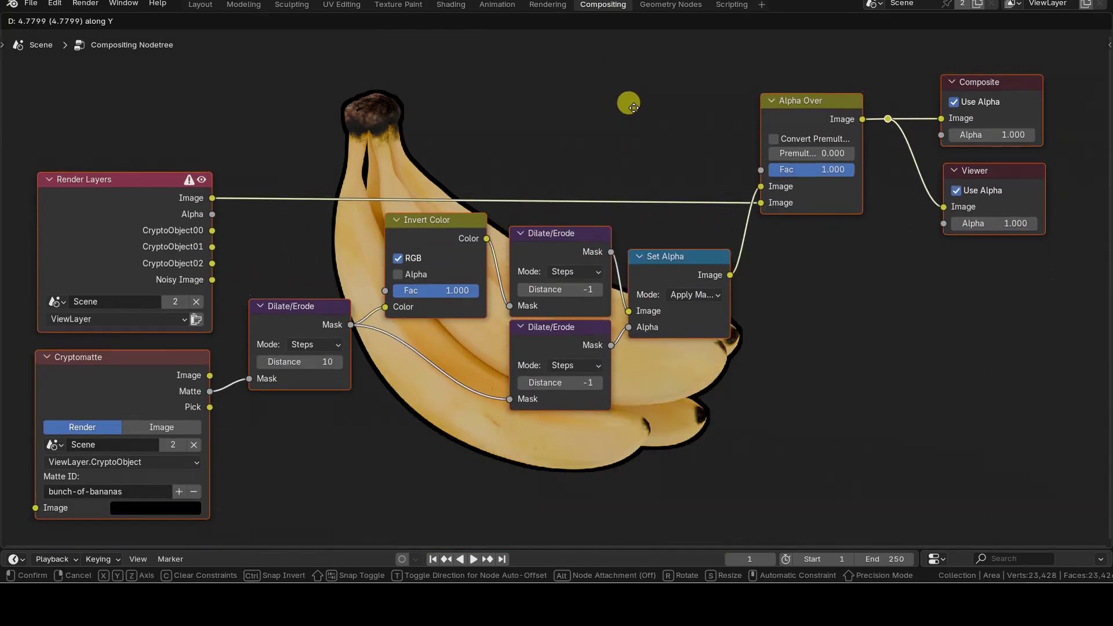
click(633, 108)
click(799, 104)
key(m)
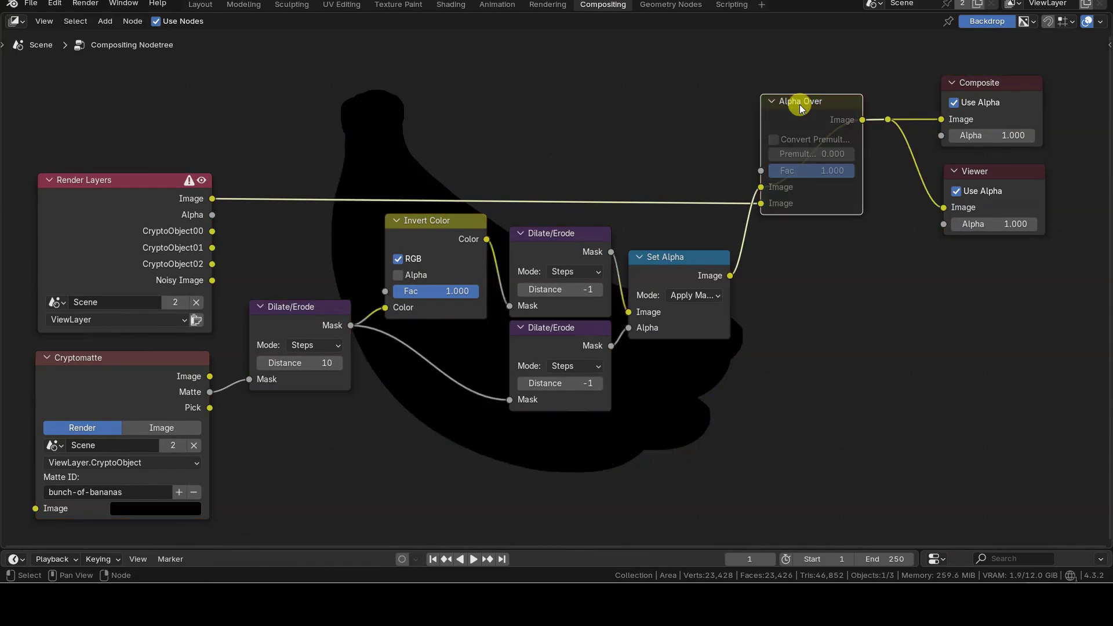
key(m)
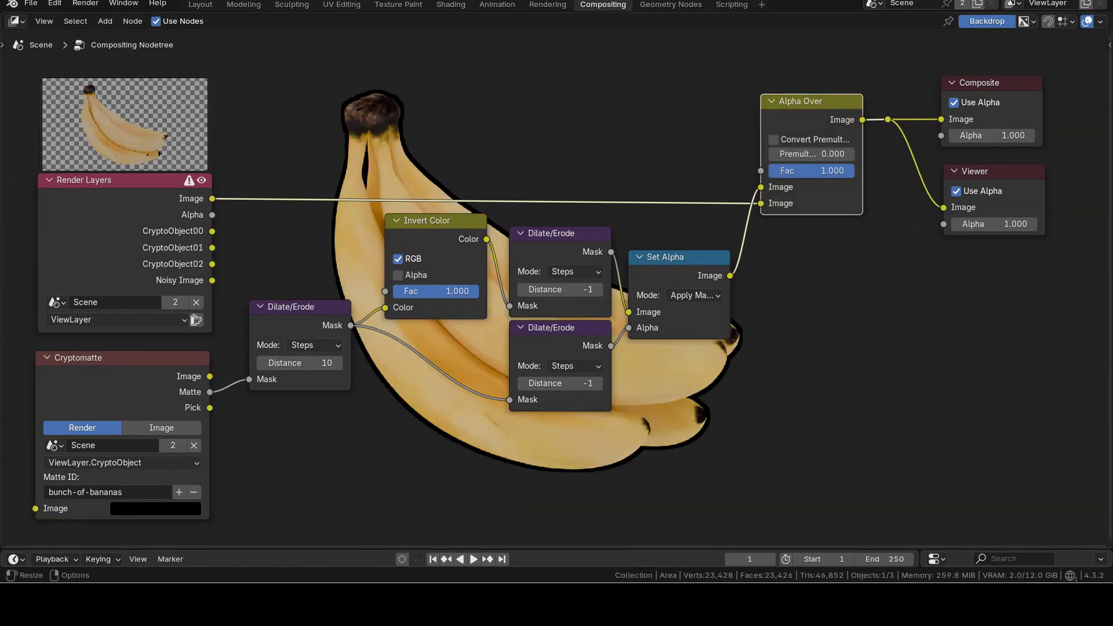
Step: Turn off the Backdrop and split a new editor area off the right side
click(986, 22)
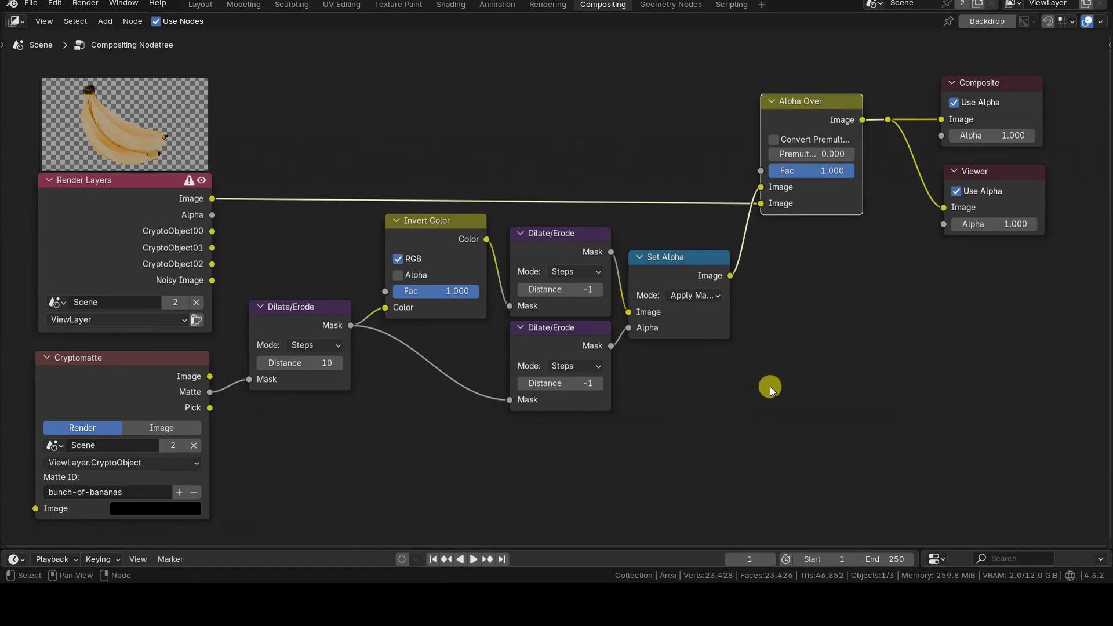
ctrl+middle_drag(760, 378, 781, 380)
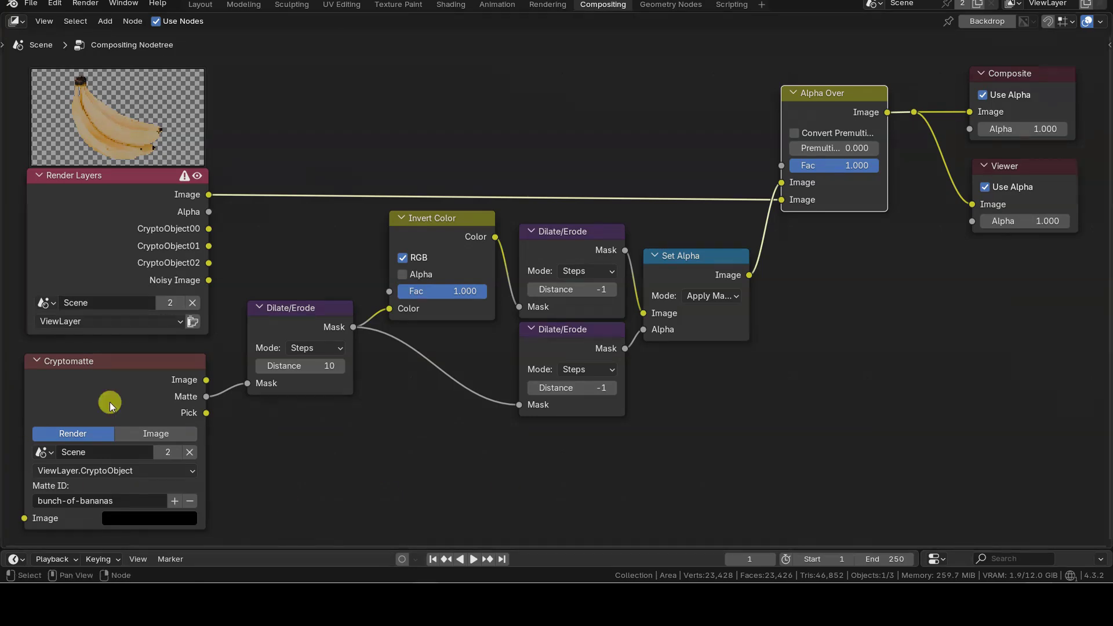
click(148, 360)
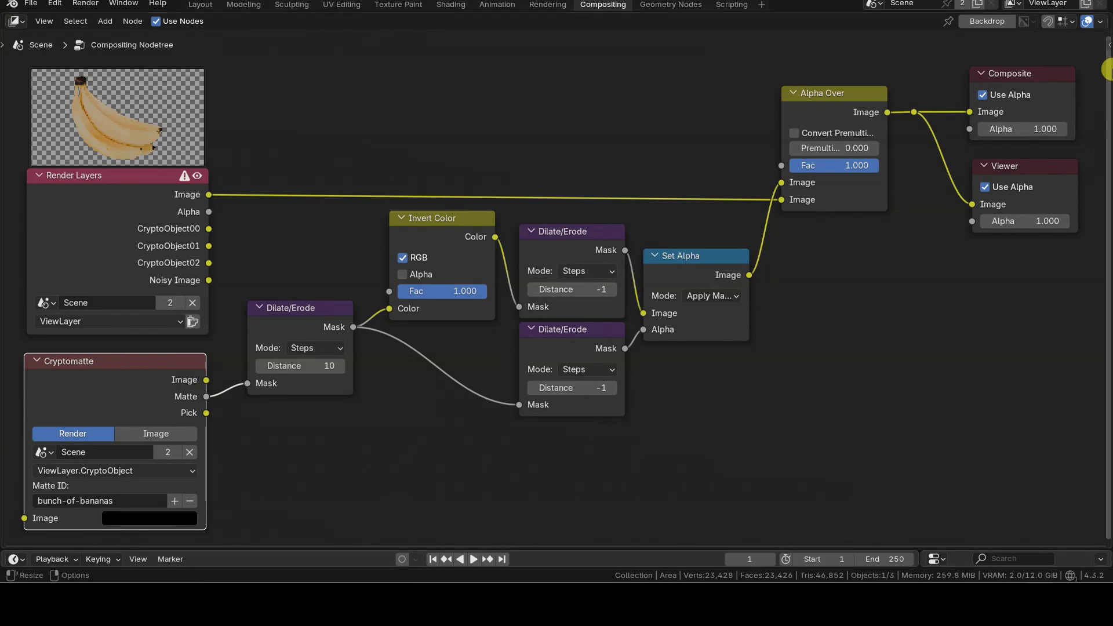
drag(1101, 14, 915, 87)
click(934, 22)
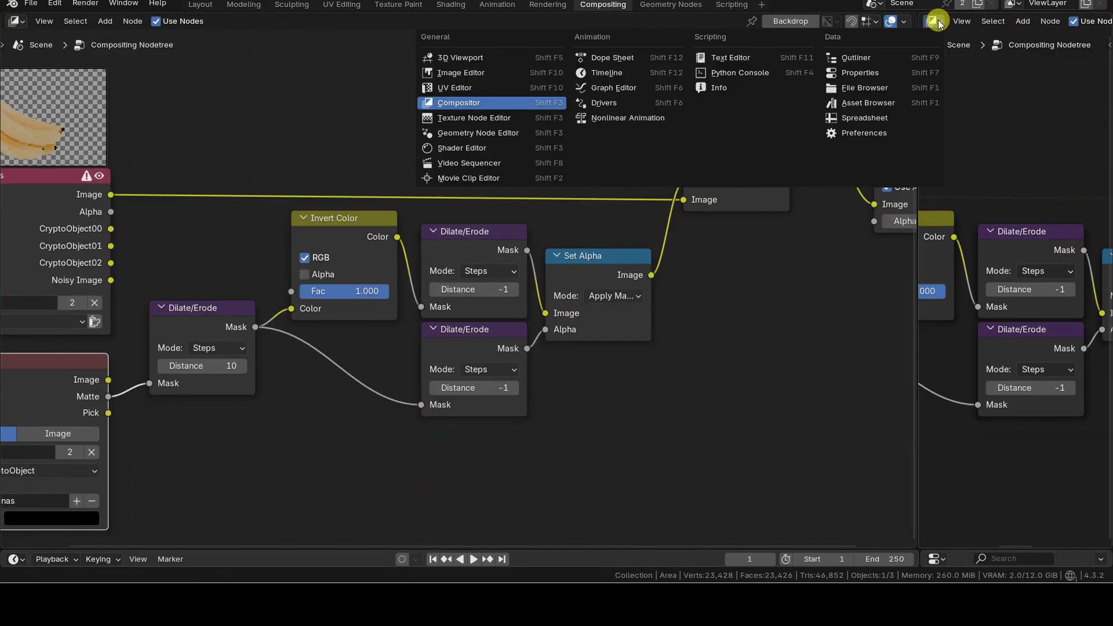
Step: Make the new area a Properties editor and review the View Layer Cryptomatte passes
click(884, 64)
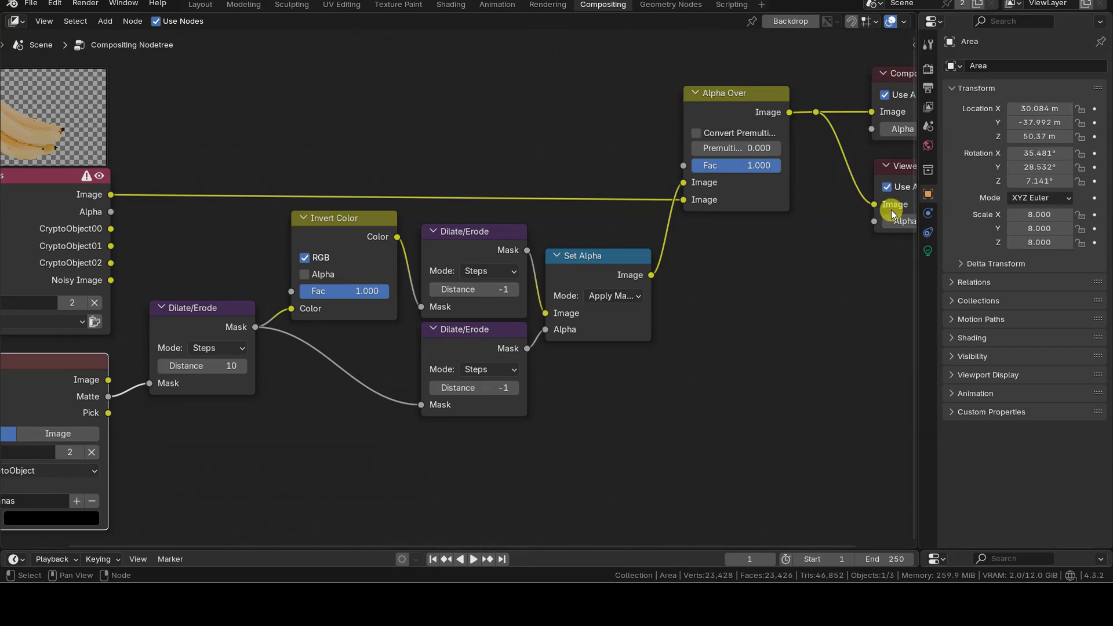
click(928, 106)
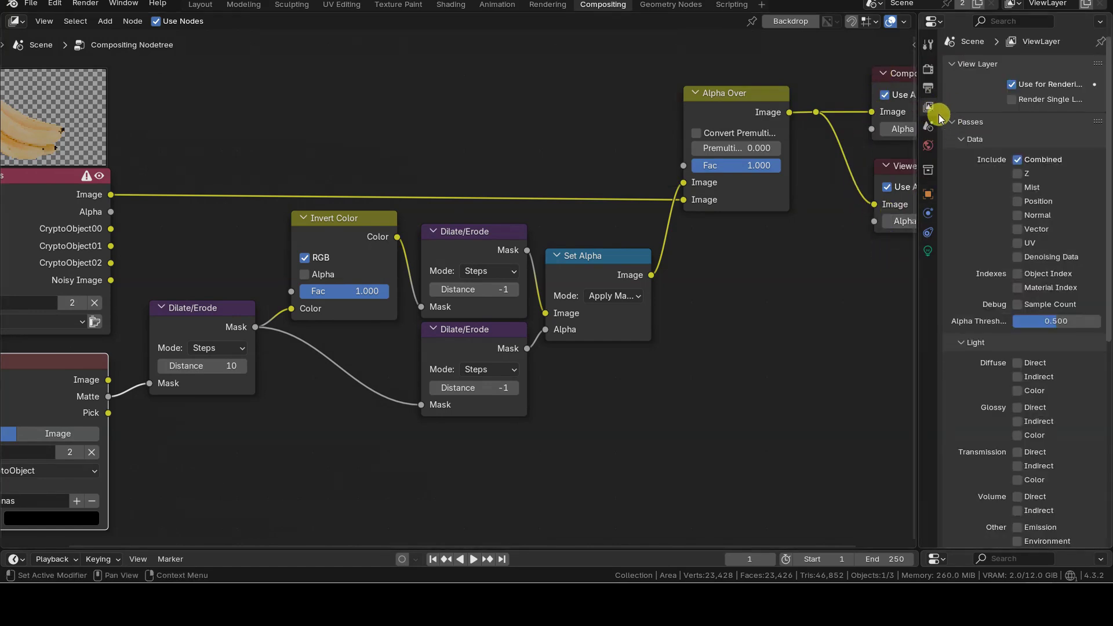
click(962, 139)
click(962, 156)
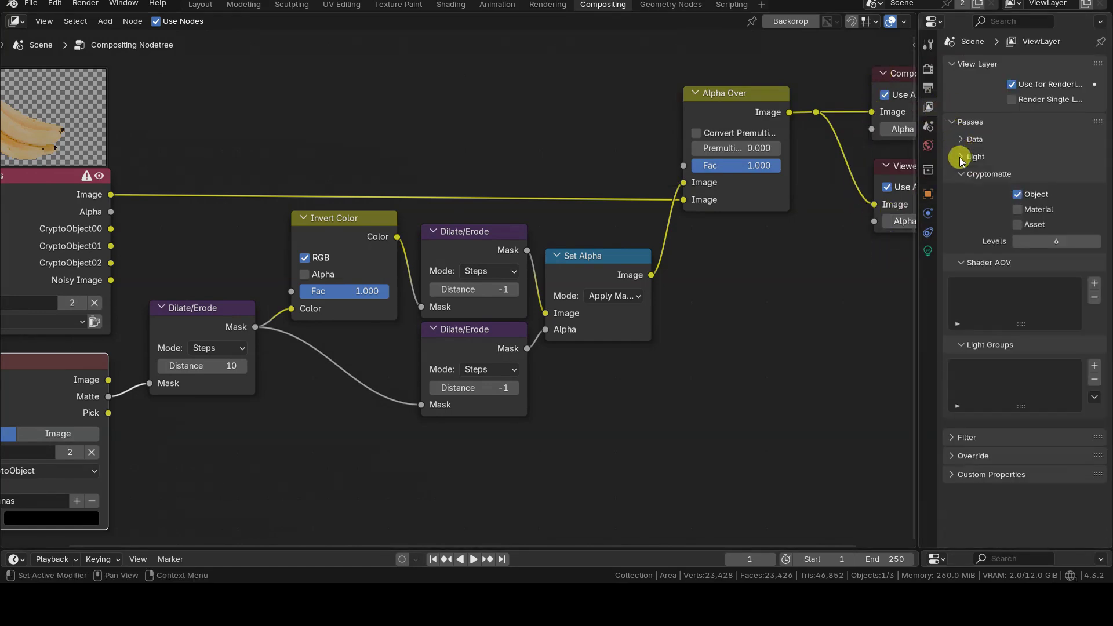
click(957, 62)
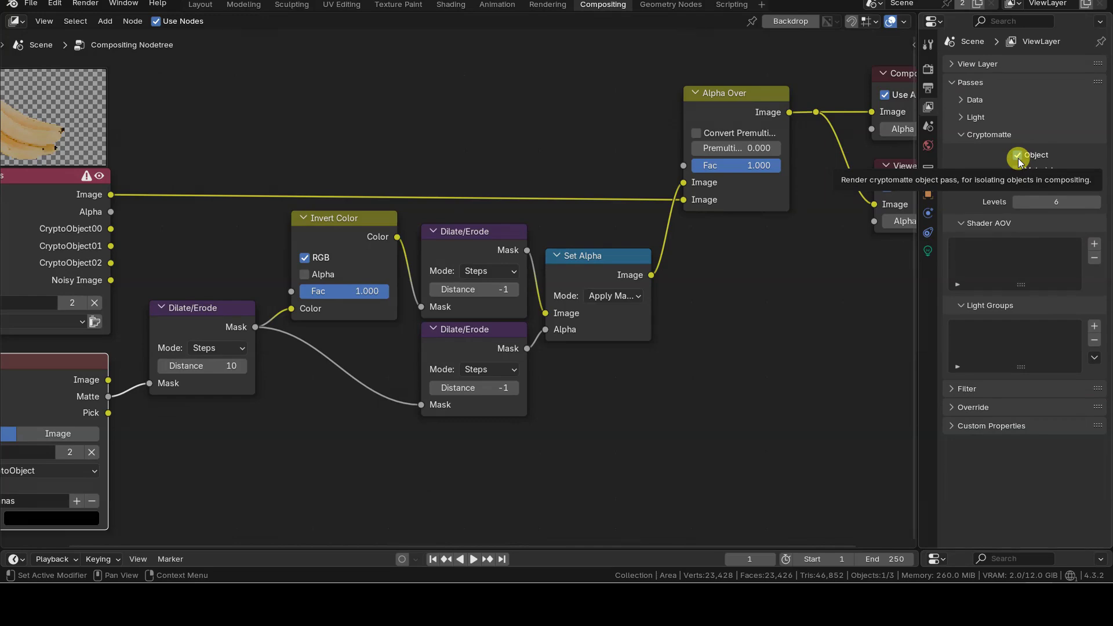
Step: Enable Transparent in the Render properties' Film settings
click(928, 69)
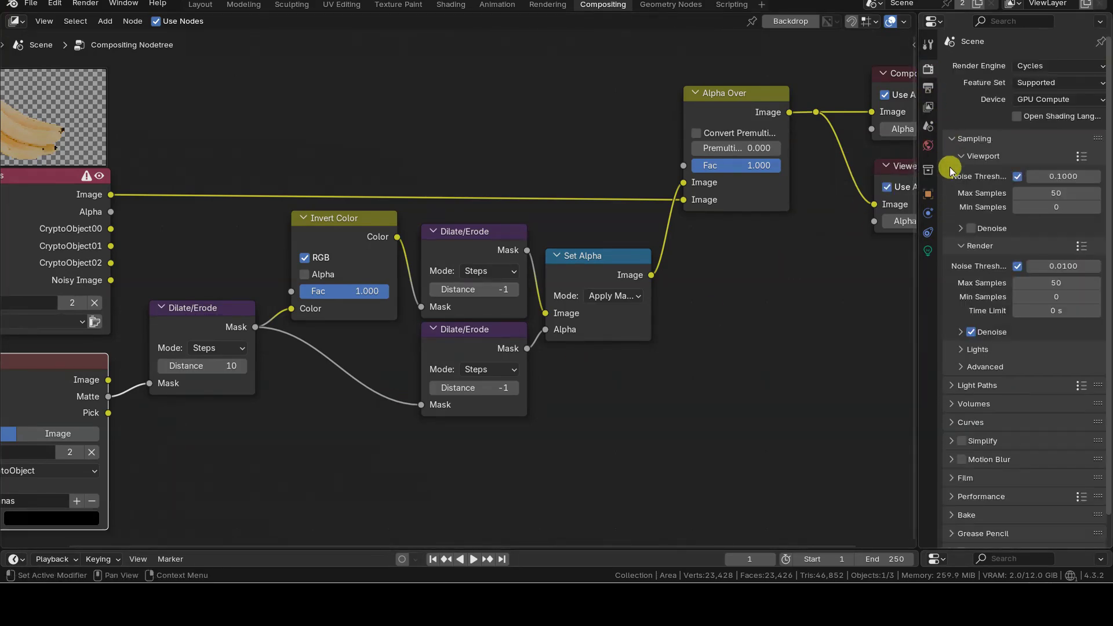
click(953, 138)
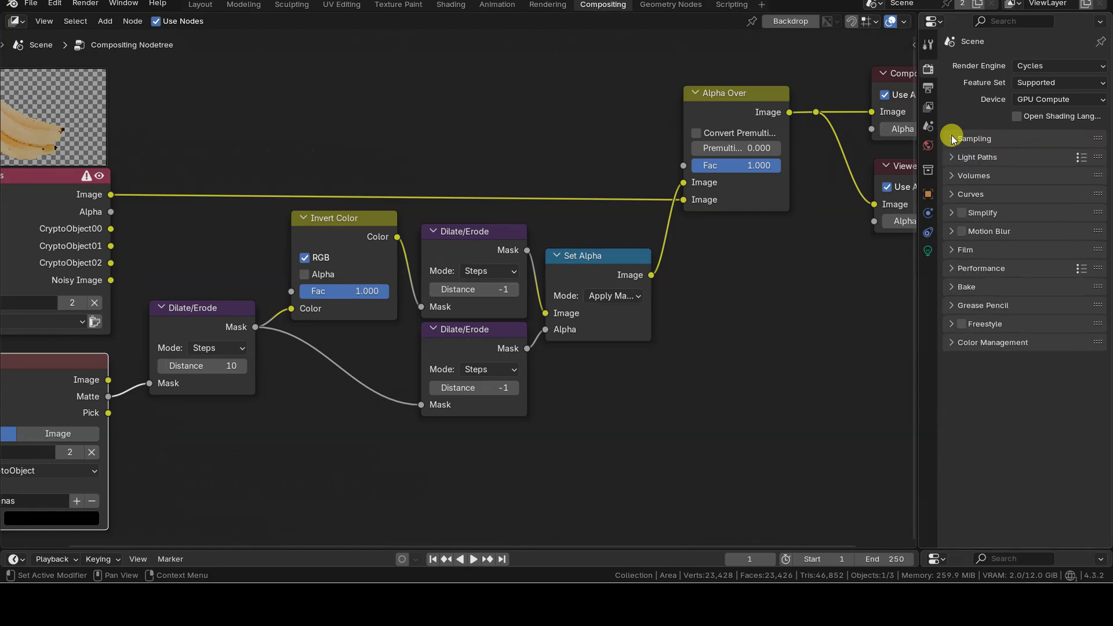
click(958, 252)
click(970, 348)
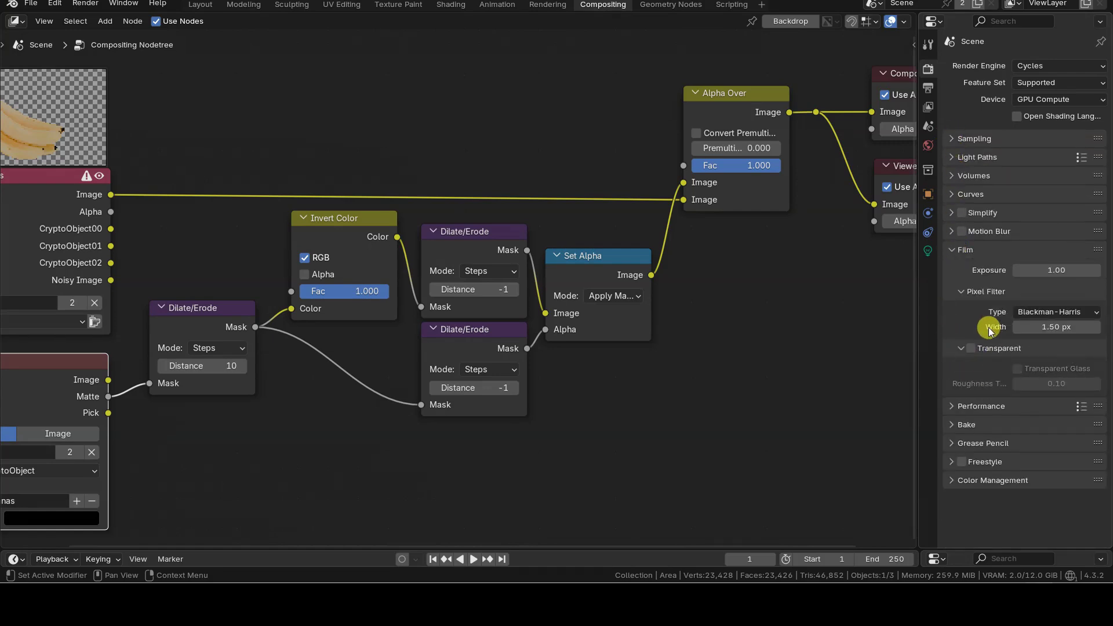
click(971, 349)
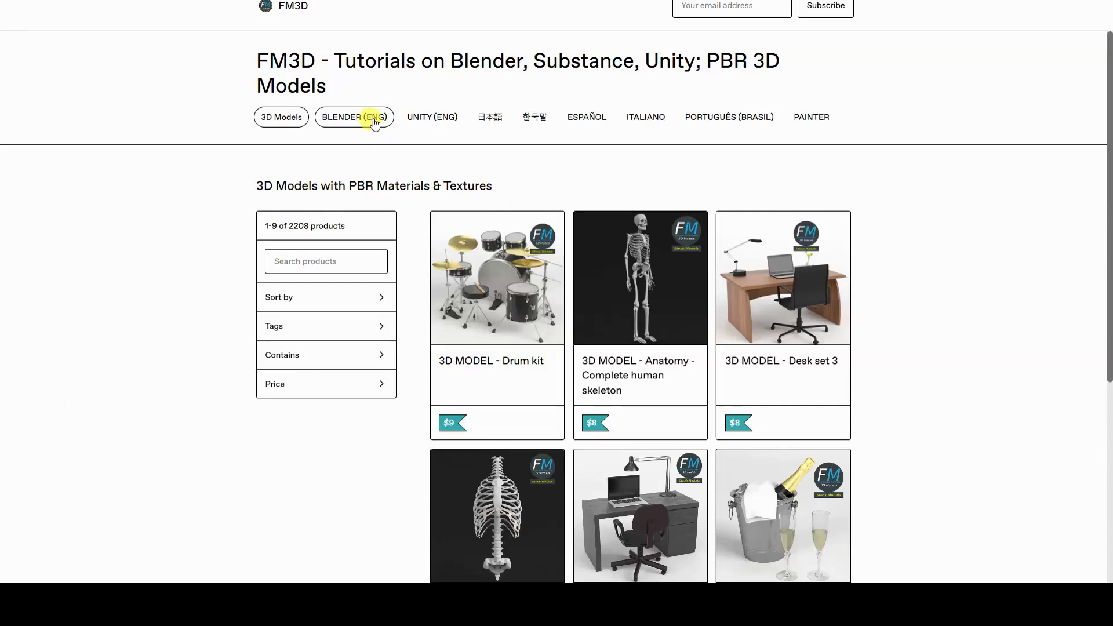
Step: Show the FM3D site's BLENDER (ENG) tutorial list and scroll down through it
click(373, 119)
drag(1109, 85, 1109, 413)
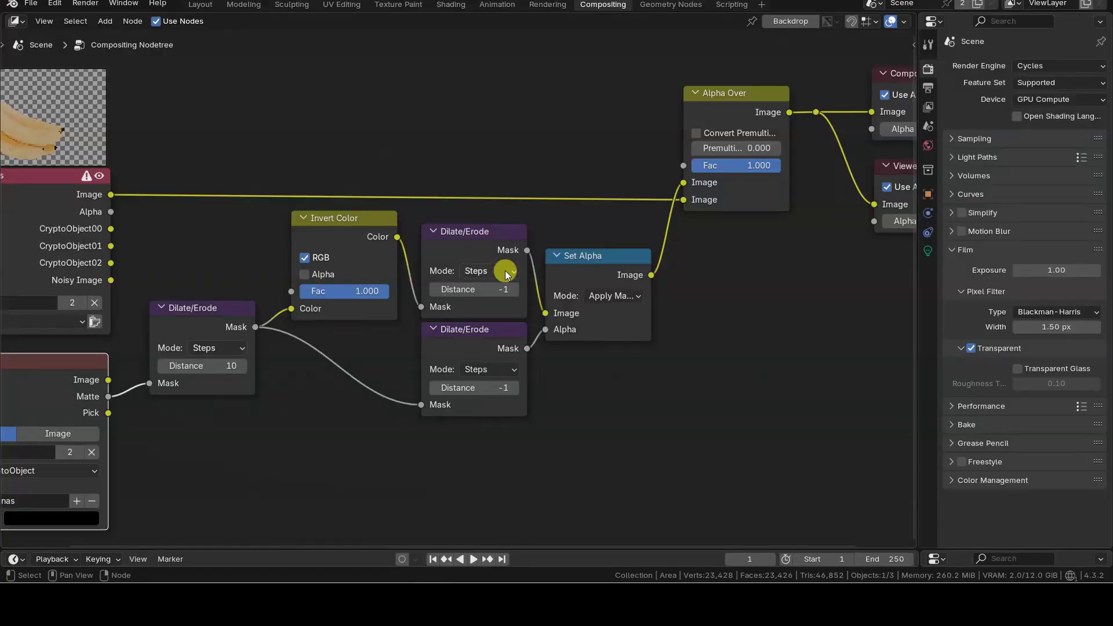
Step: Close the properties area and rearrange all nodes and the backdrop lower in the editor
drag(912, 16, 939, 18)
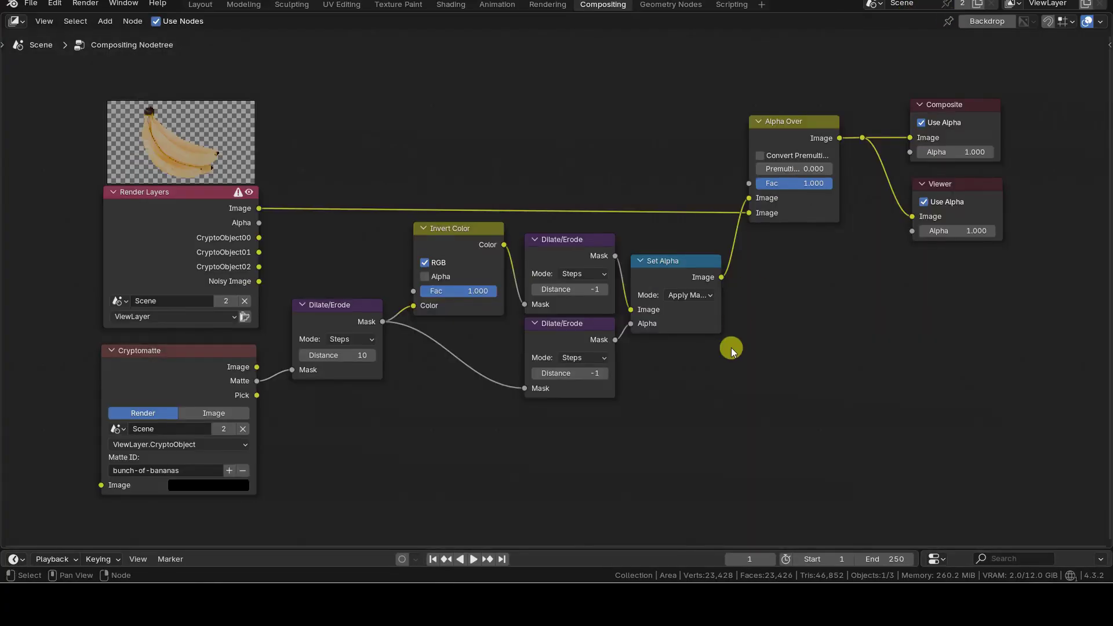
click(987, 20)
mouse_move(831, 143)
mouse_down()
mouse_move(701, 214)
mouse_move(316, 217)
mouse_move(443, 152)
mouse_move(839, 136)
mouse_up()
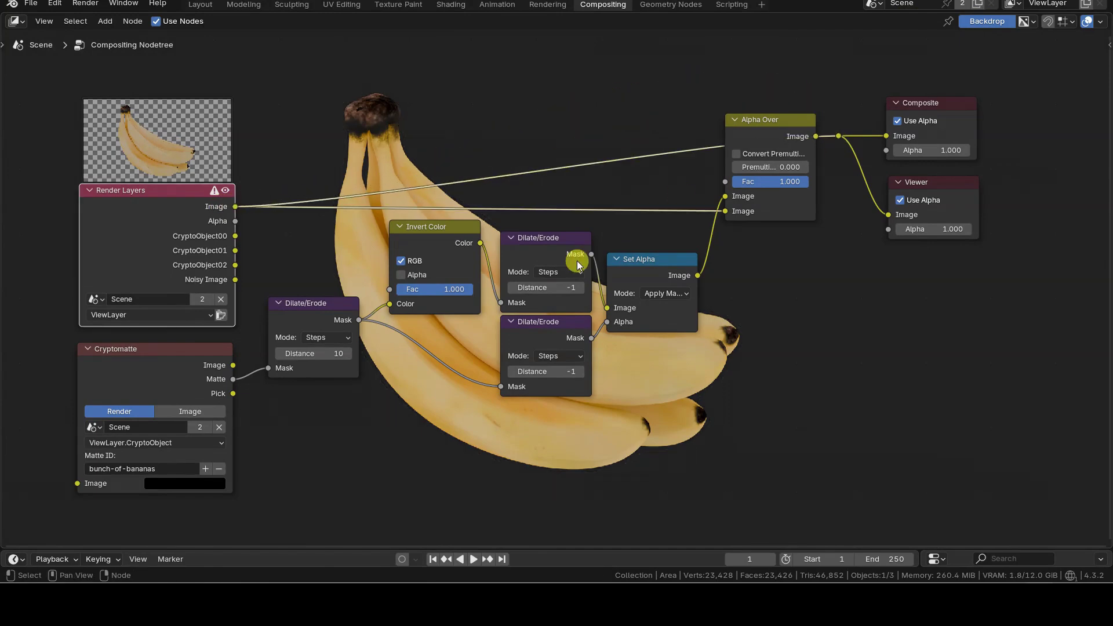
key(a)
drag(768, 133, 771, 220)
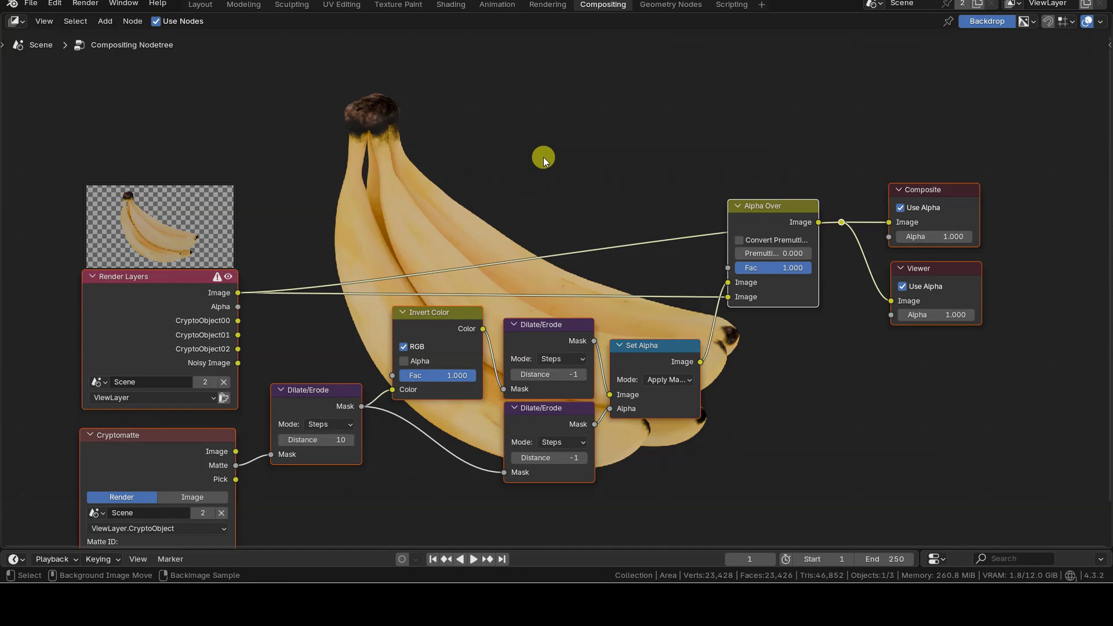
alt+middle_drag(544, 158, 524, 126)
middle_drag(539, 226, 532, 189)
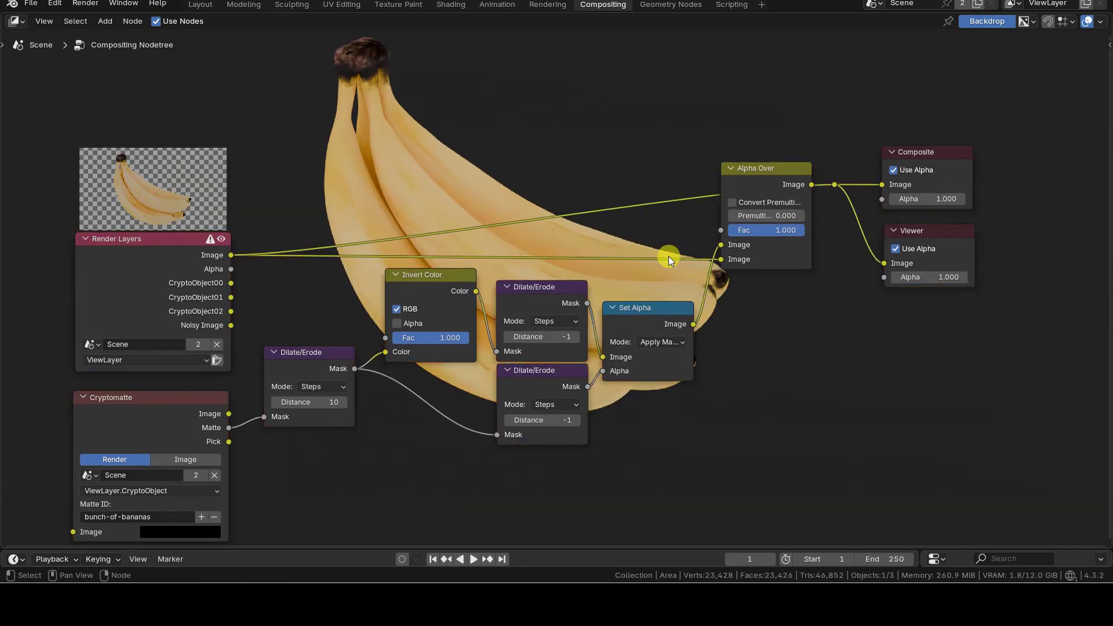
drag(739, 174, 742, 257)
Step: Tidy the processing, Render Layers and Cryptomatte nodes, then route Cryptomatte's Matte to the output
drag(368, 277, 697, 471)
drag(700, 311, 700, 388)
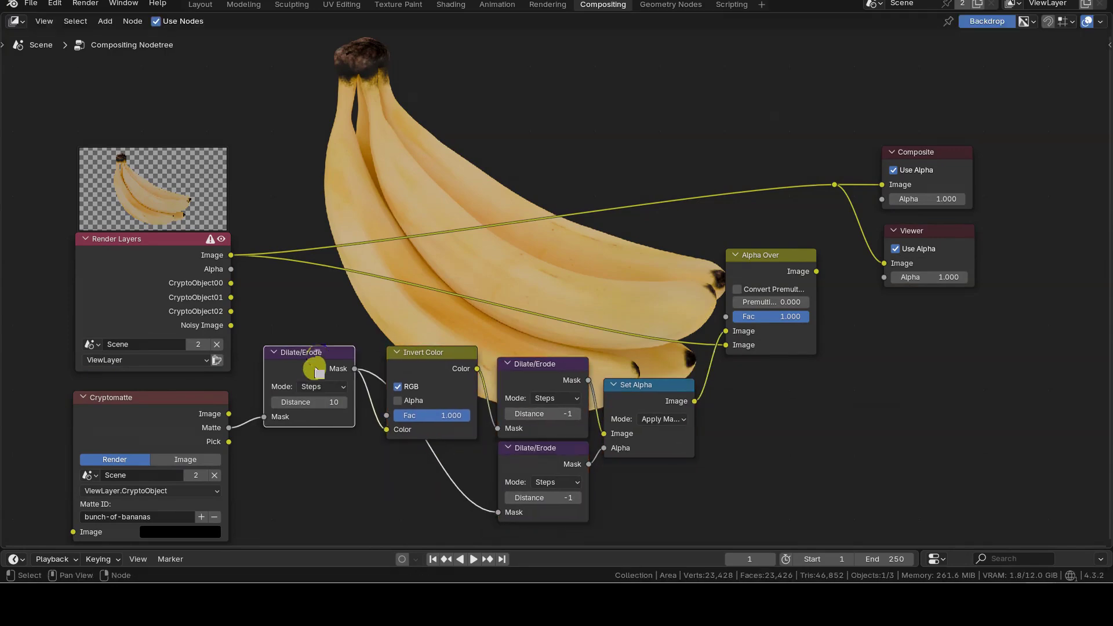
drag(320, 362, 320, 459)
drag(771, 255, 780, 281)
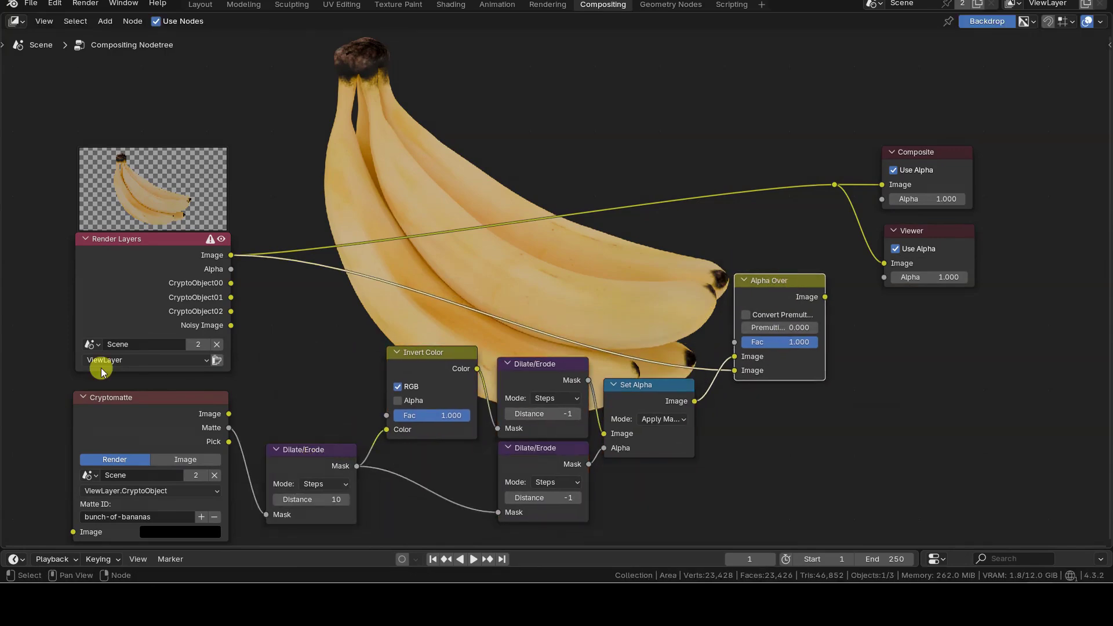
drag(106, 412, 98, 407)
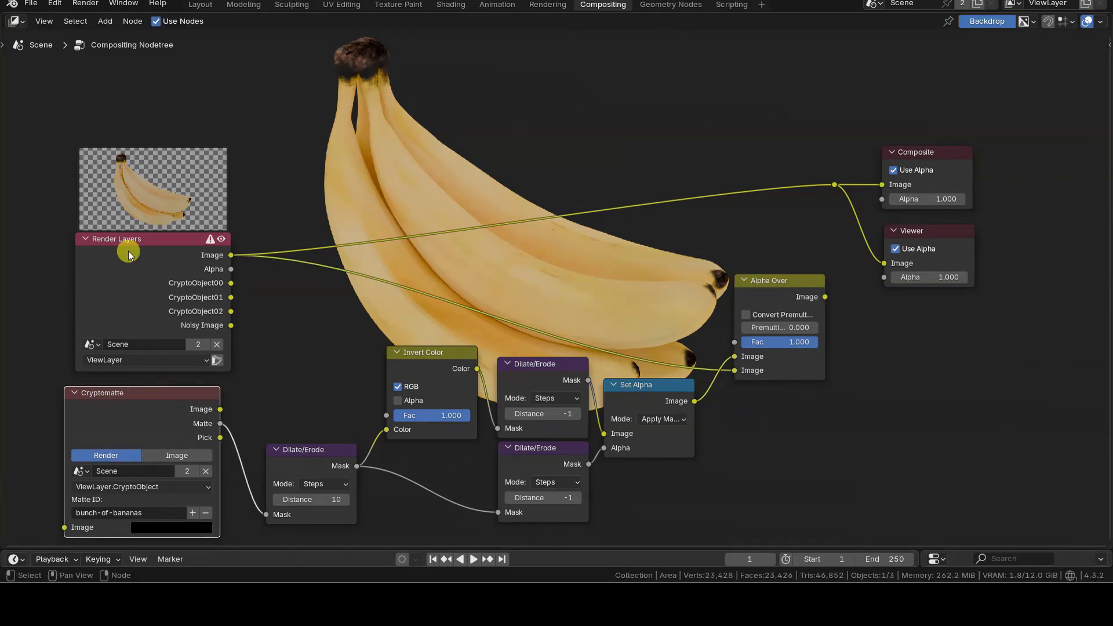
click(139, 239)
drag(127, 234, 113, 194)
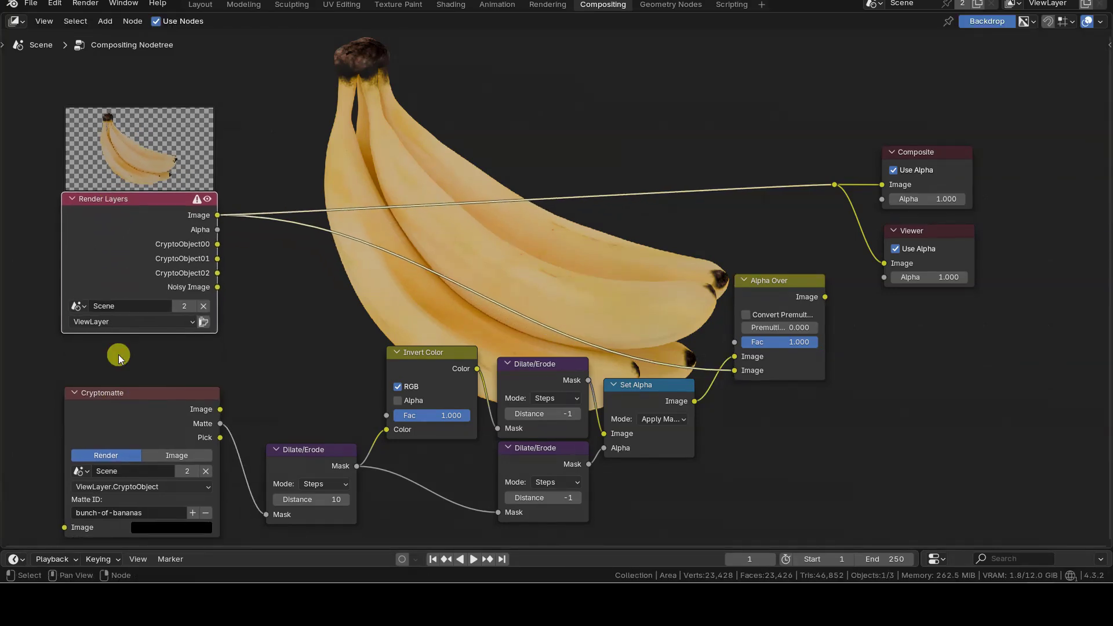
drag(132, 388, 127, 354)
drag(214, 393, 834, 184)
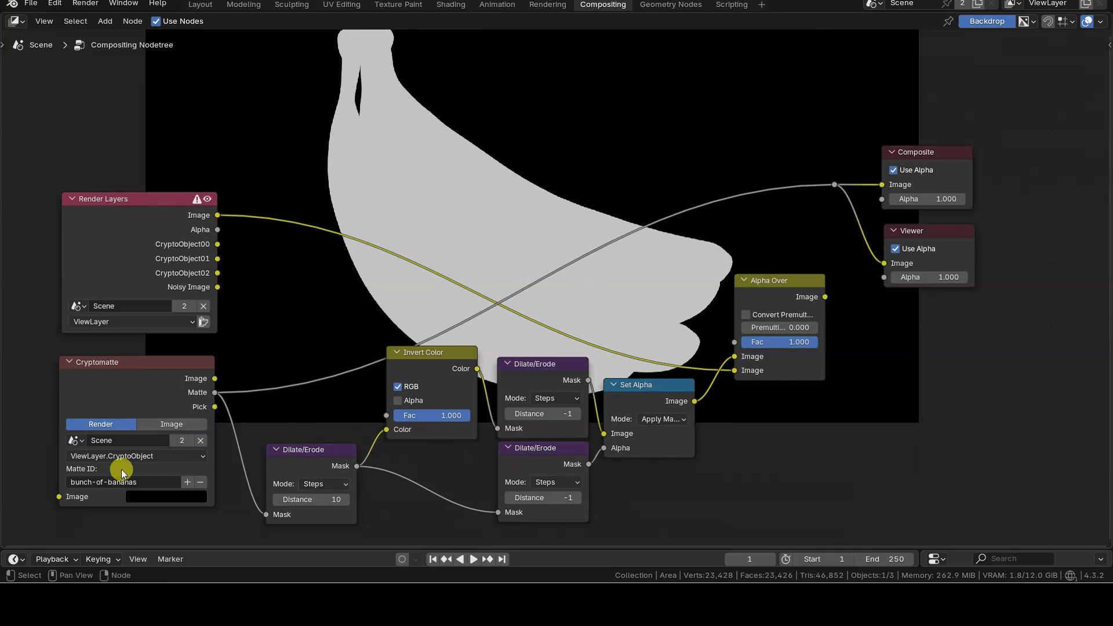
Step: Connect the first Dilate/Erode node's Mask output to the Composite reroute
click(173, 362)
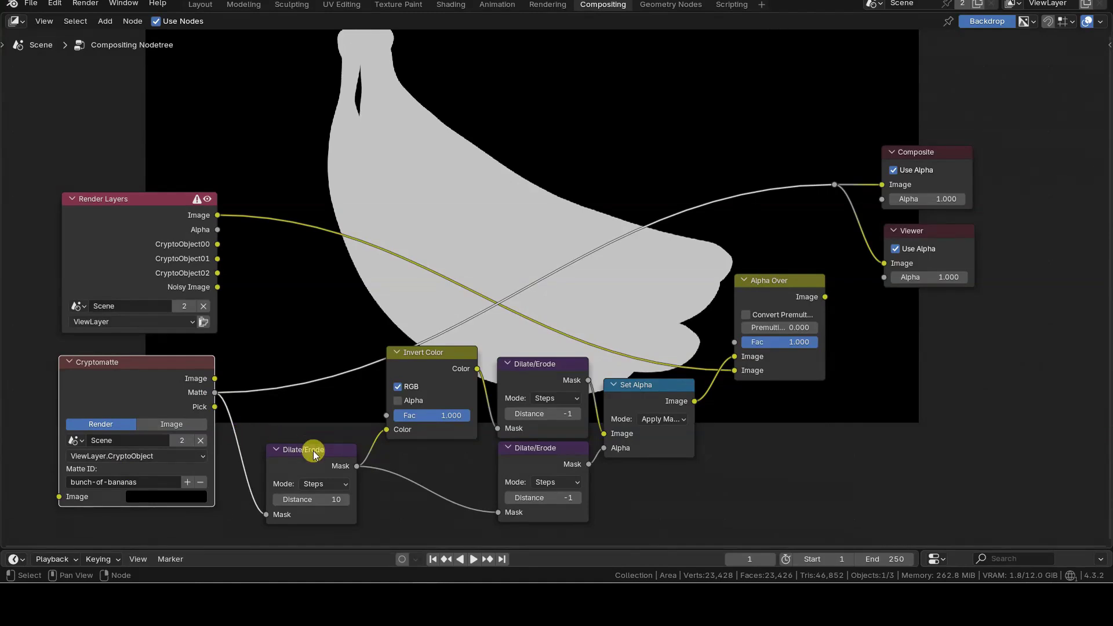
drag(280, 450, 265, 447)
drag(341, 462, 834, 184)
Step: Step the Dilate/Erode Distance down to 4, then back up to 10
click(298, 444)
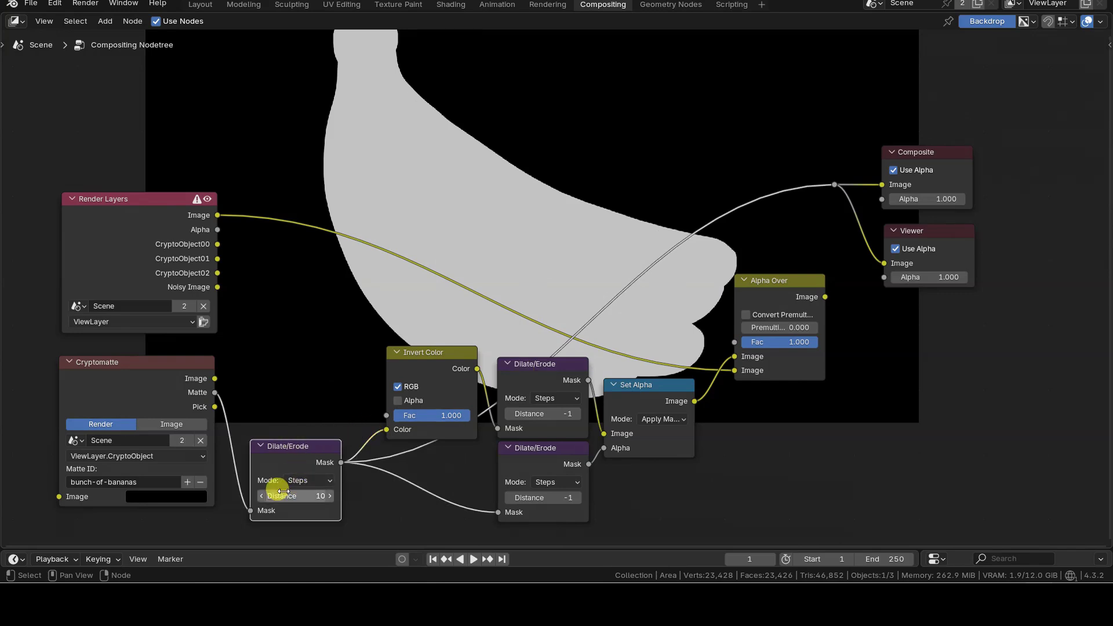
click(261, 496)
click(262, 496)
click(261, 496)
click(261, 496)
click(262, 496)
click(262, 496)
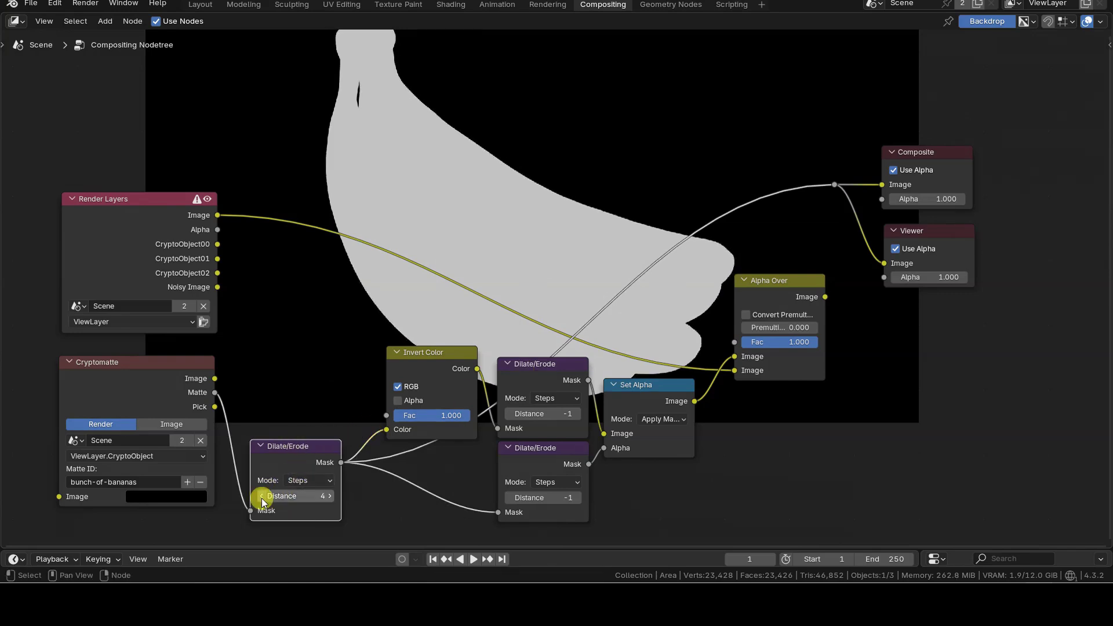
click(262, 496)
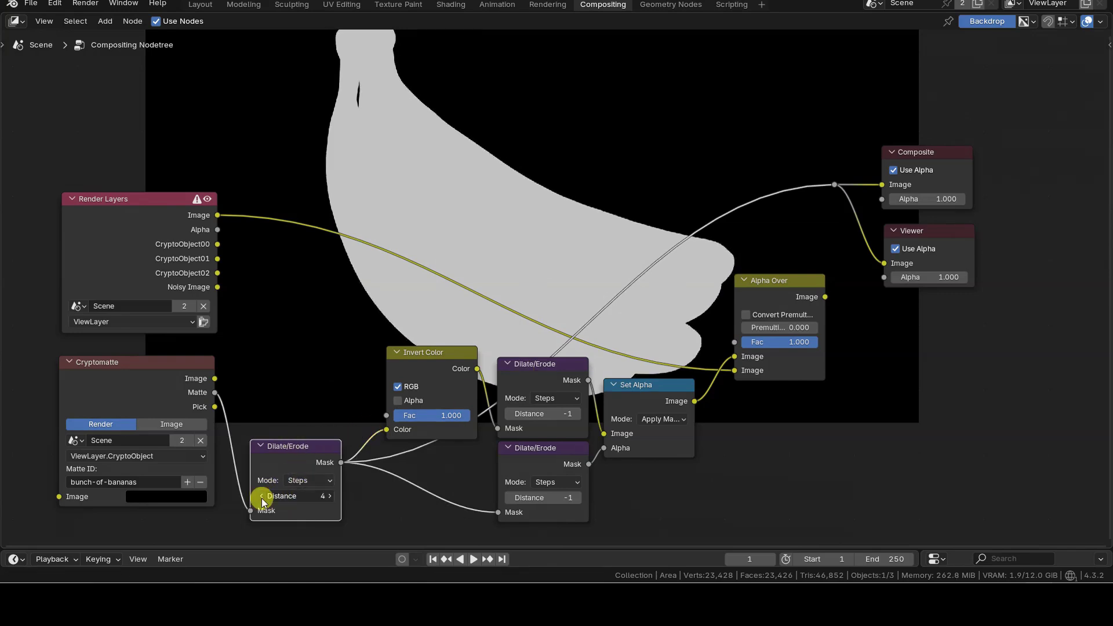
click(329, 497)
click(329, 496)
click(329, 496)
click(329, 496)
click(329, 496)
click(329, 497)
click(329, 496)
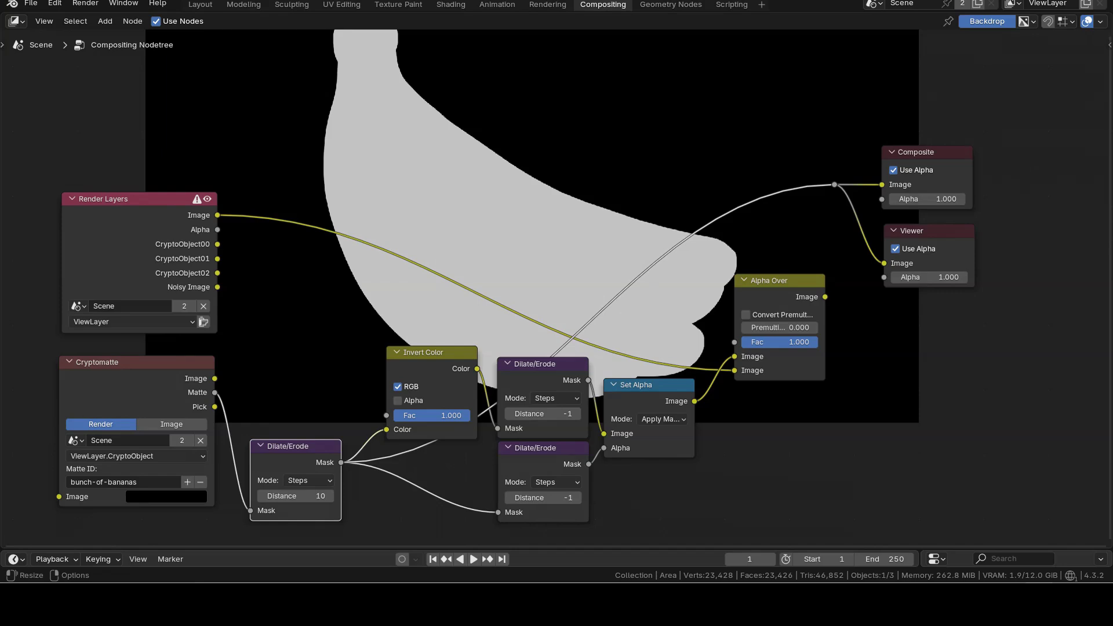
Step: Link Invert Color to the Composite reroute, reposition it and the backdrop, then route Set Alpha onward
drag(450, 354, 834, 184)
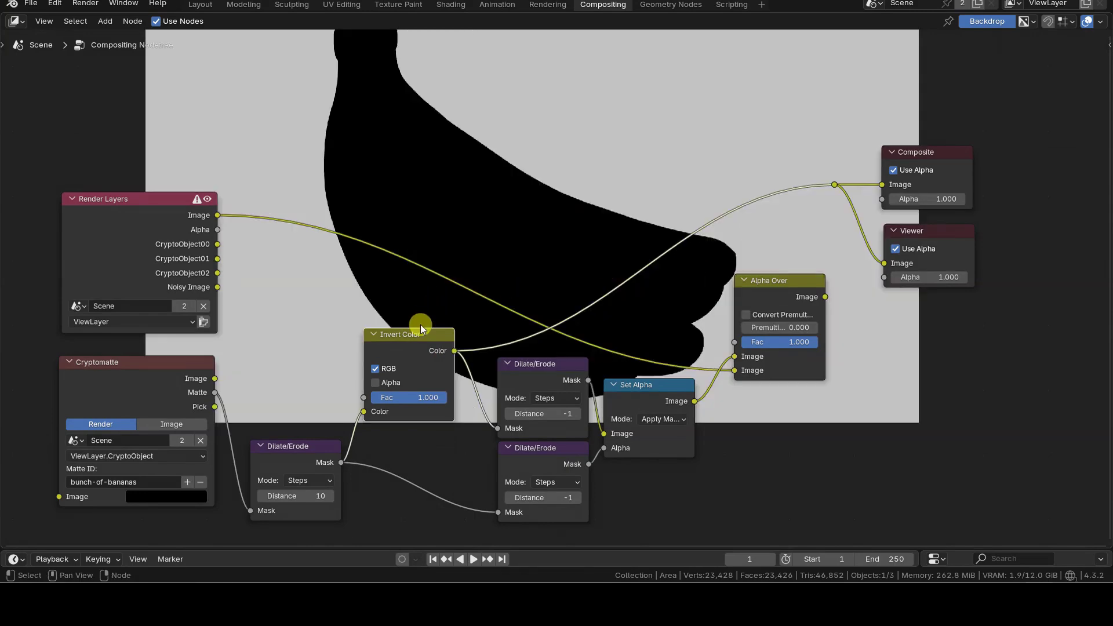
drag(410, 338, 420, 335)
alt+middle_drag(652, 195, 656, 242)
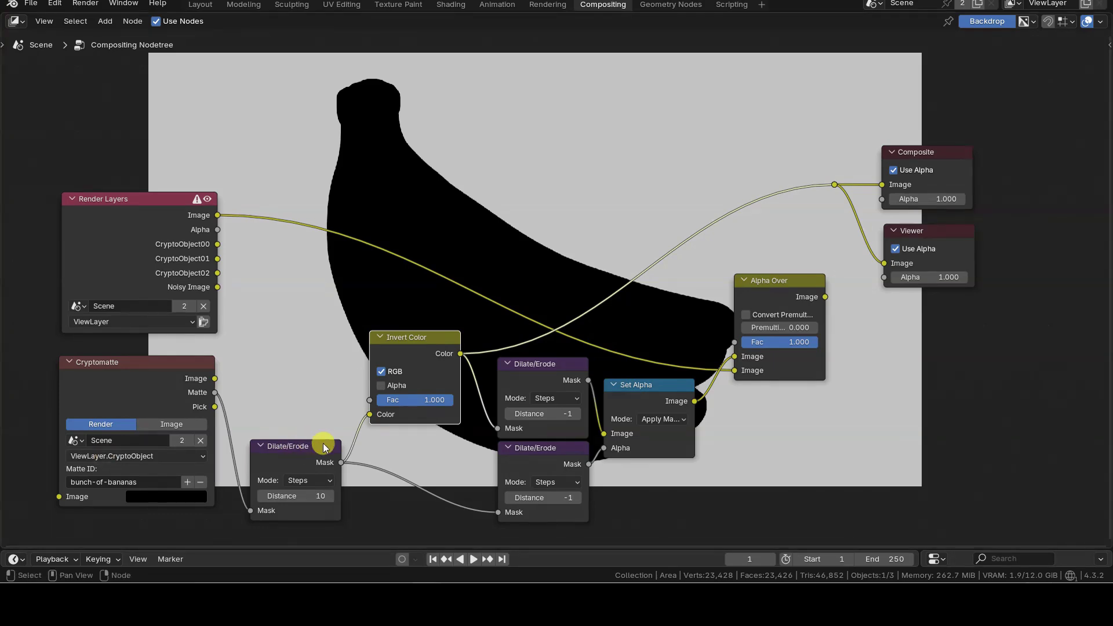
click(642, 385)
drag(694, 400, 823, 183)
Step: Mute both right-hand Dilate/Erode nodes
click(559, 365)
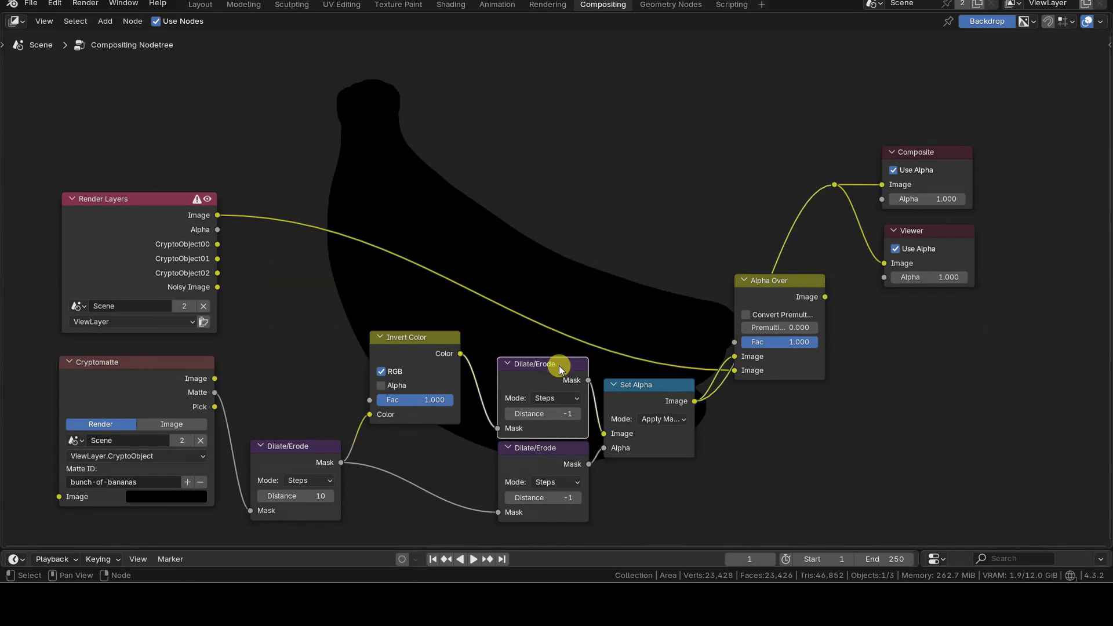
key(m)
click(547, 451)
key(m)
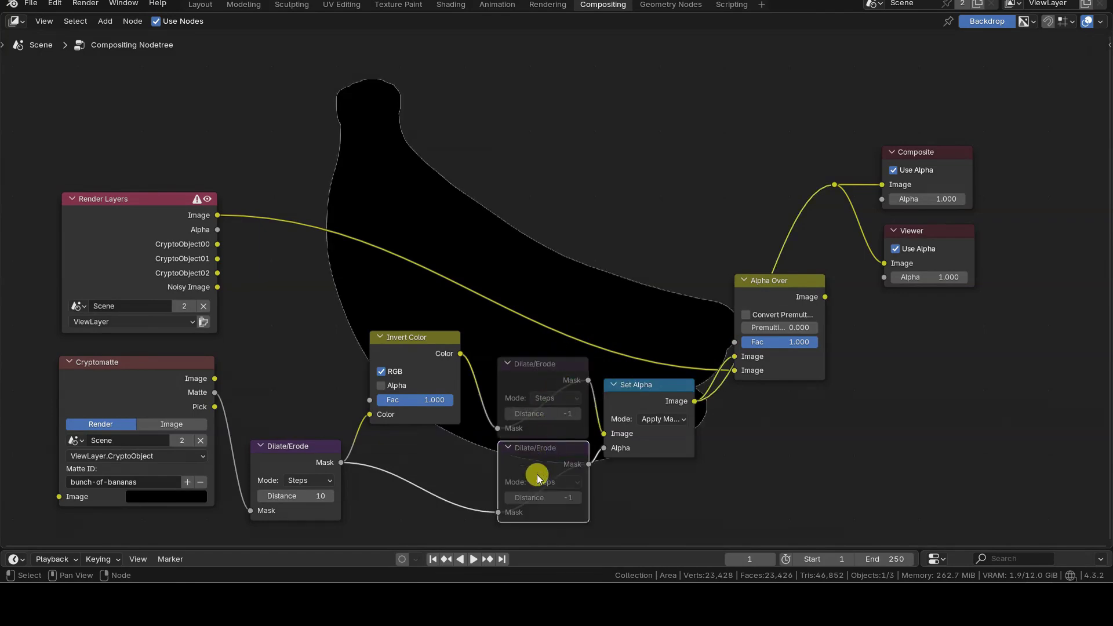
Step: Shift the whole node tree vertically, then select the right-hand Dilate/Erode nodes
key(a)
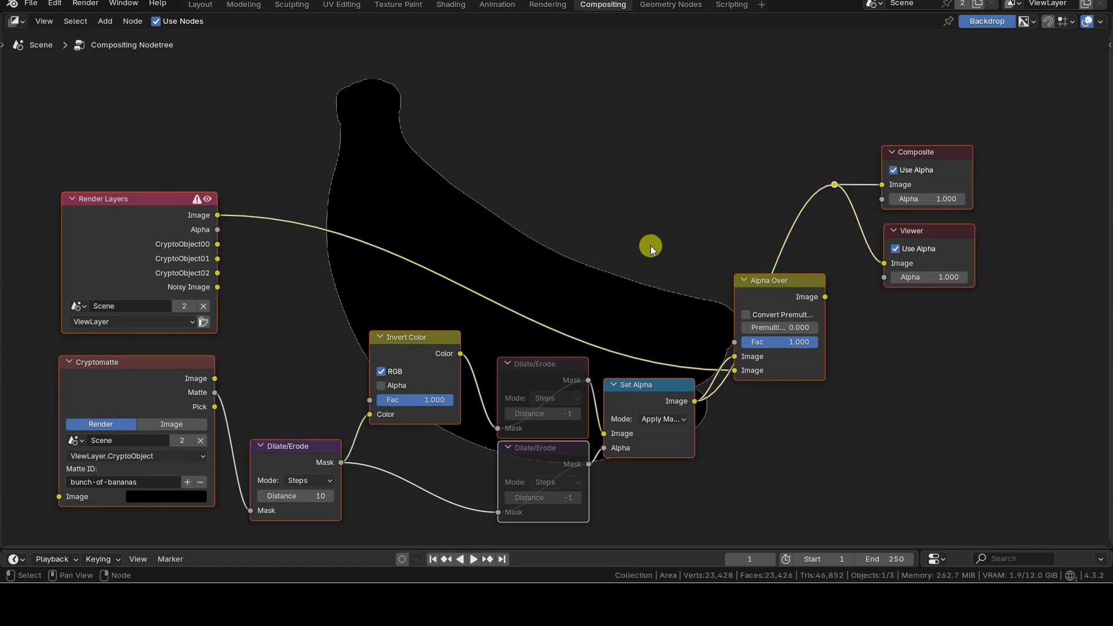
key(g)
key(y)
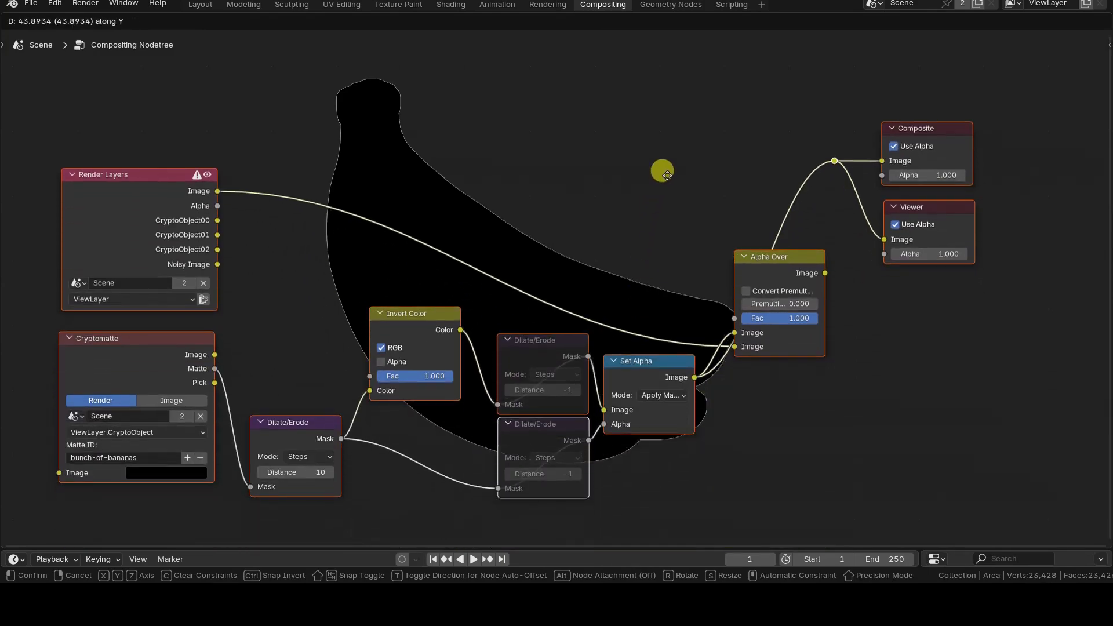
click(667, 175)
click(533, 342)
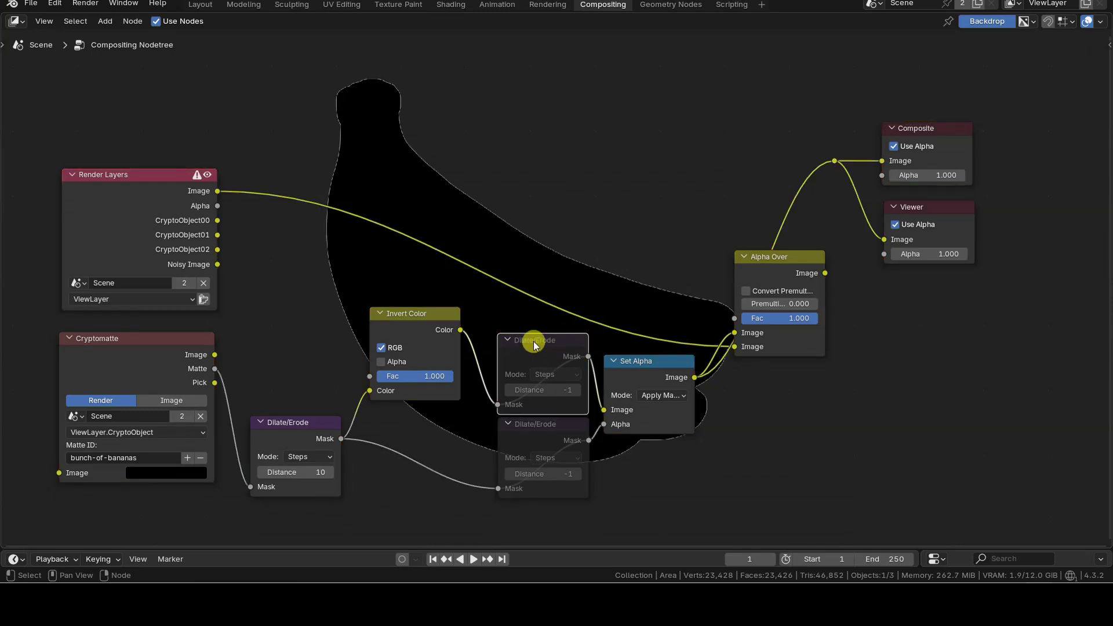
drag(496, 327, 597, 510)
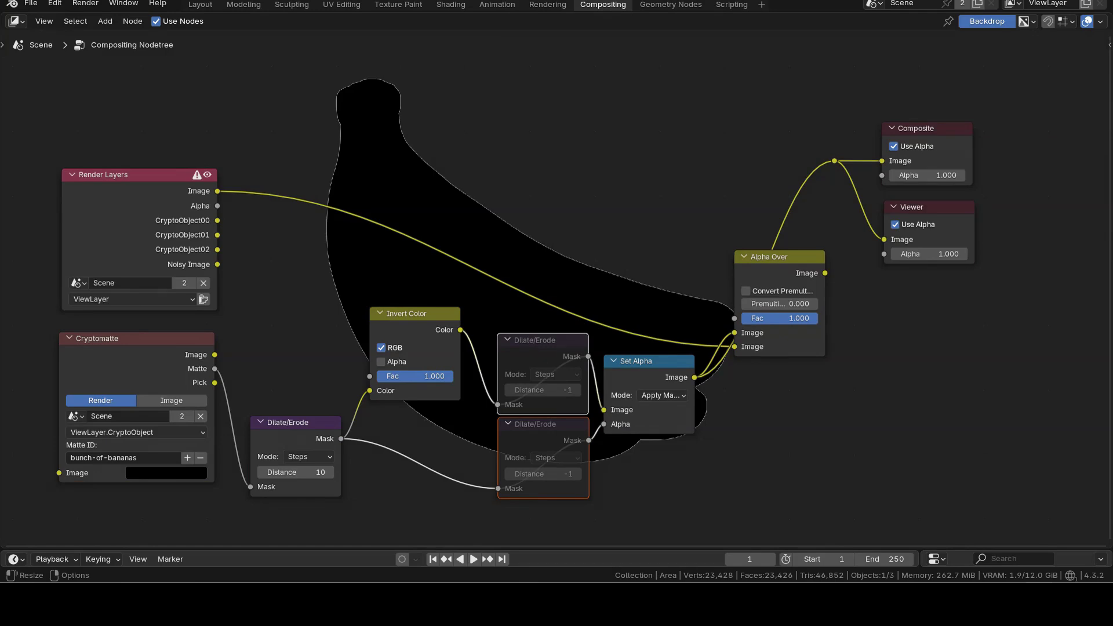
click(547, 346)
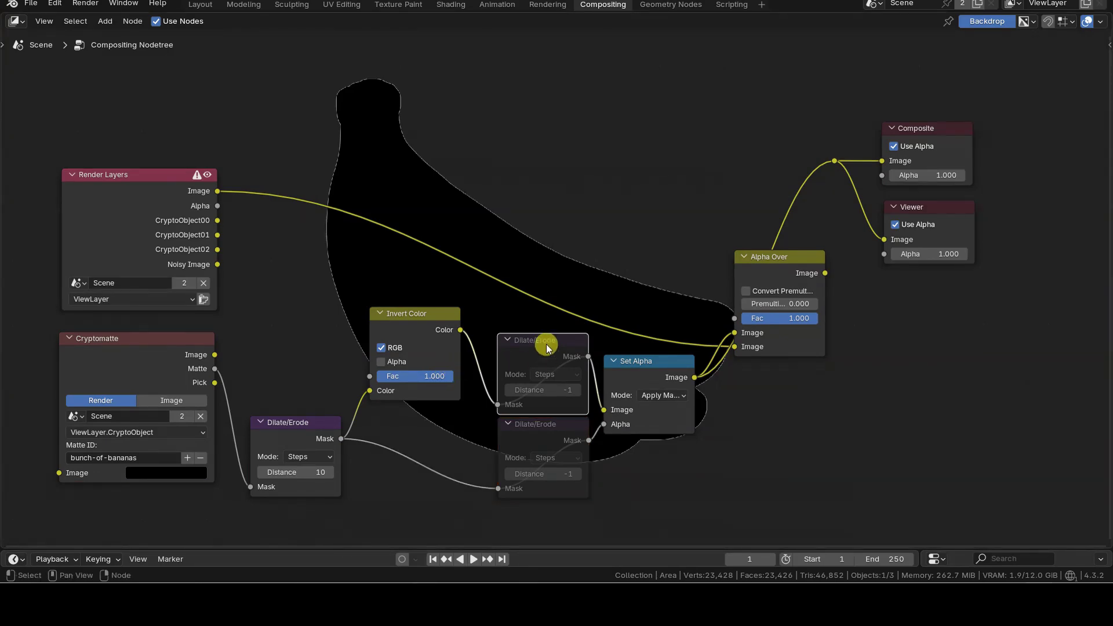
key(m)
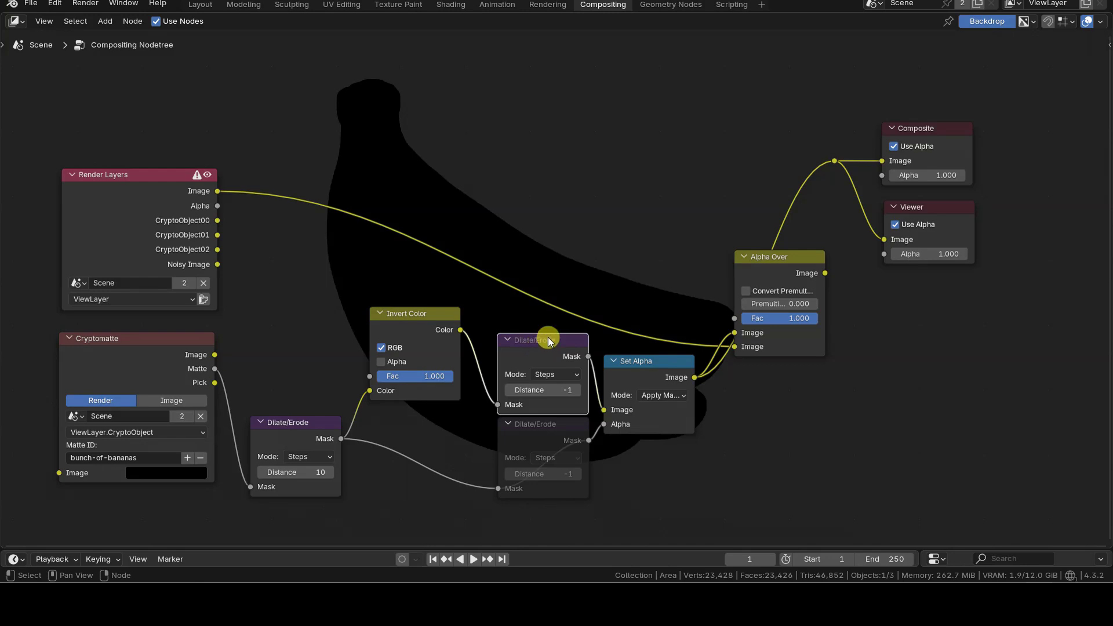
drag(548, 336, 549, 331)
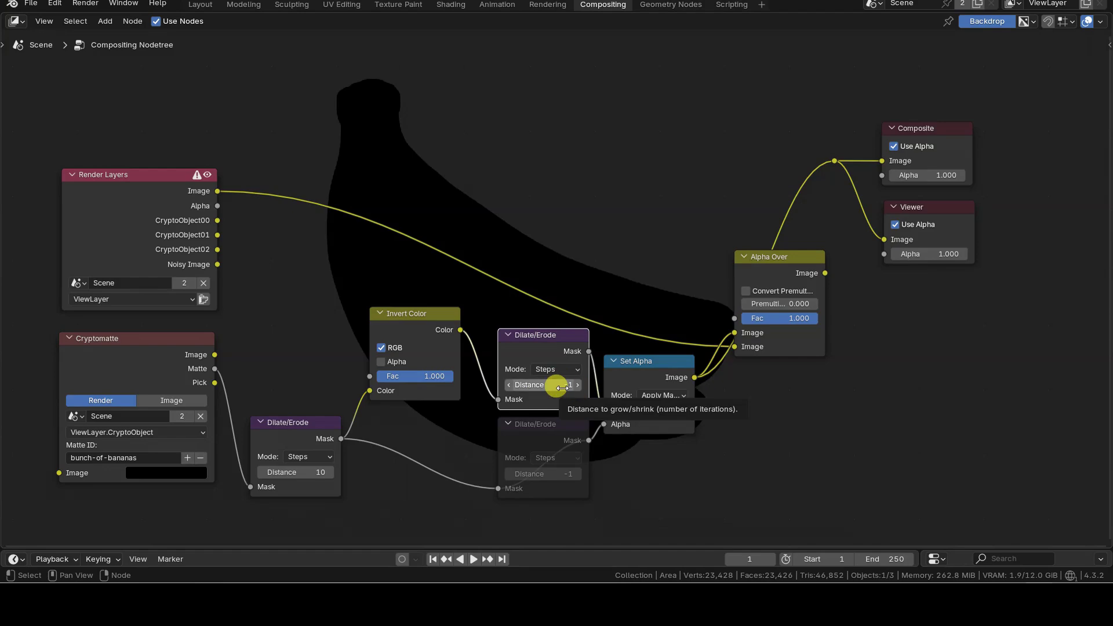
click(509, 386)
click(577, 385)
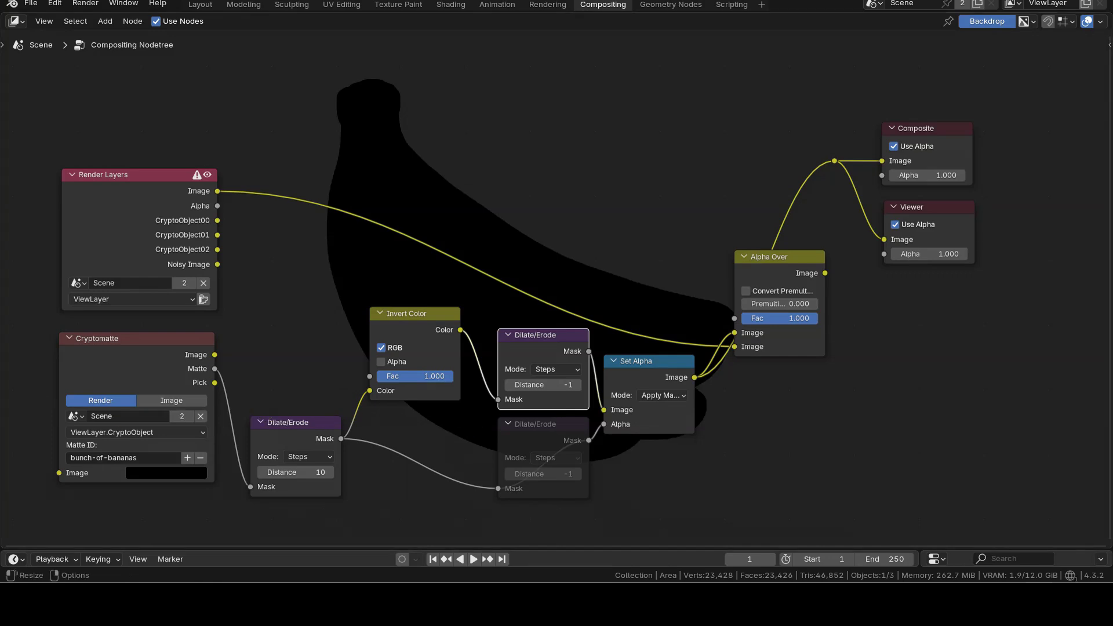
click(528, 421)
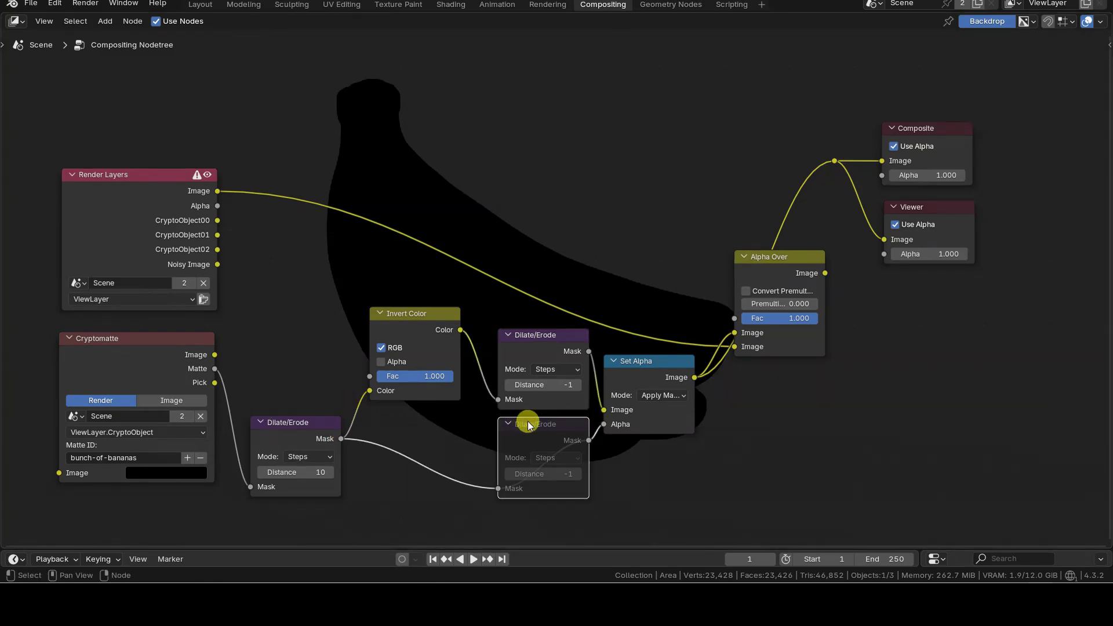
key(m)
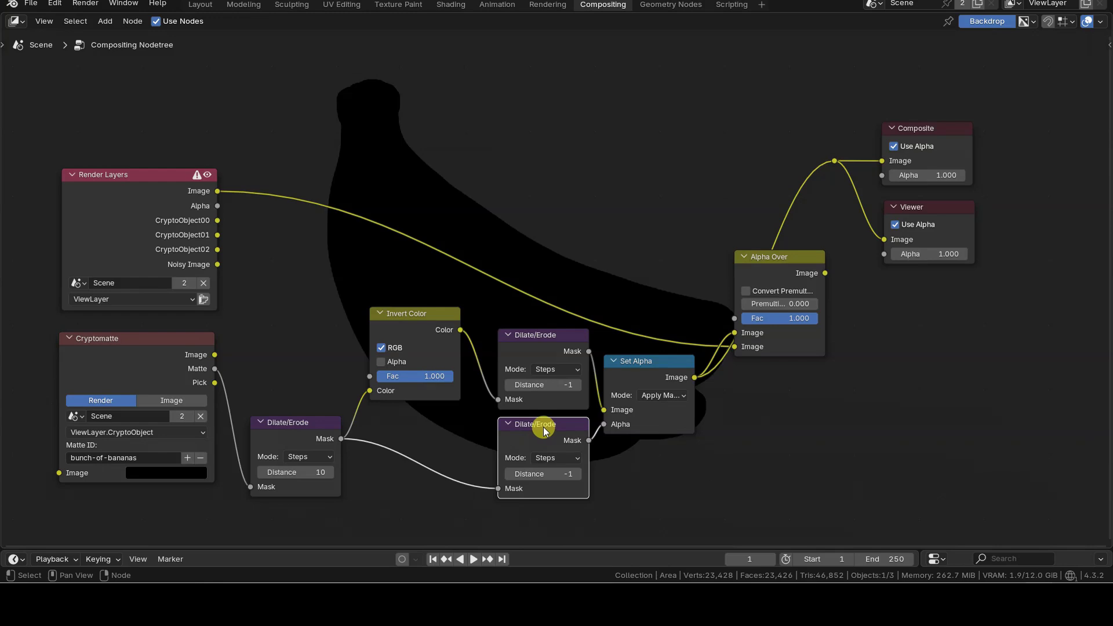
click(542, 337)
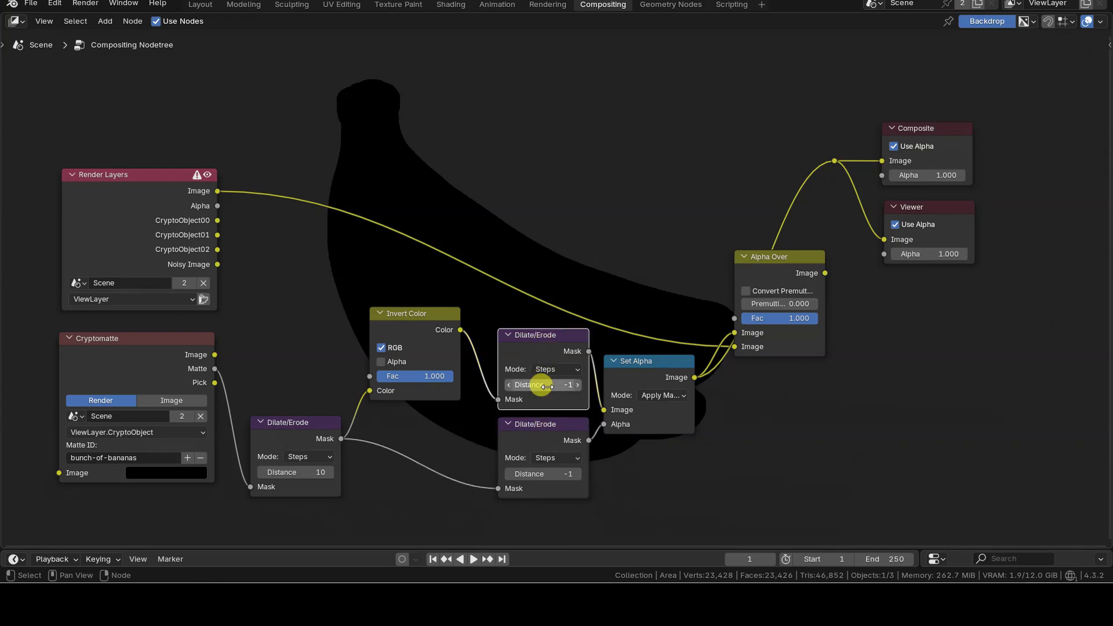
click(306, 423)
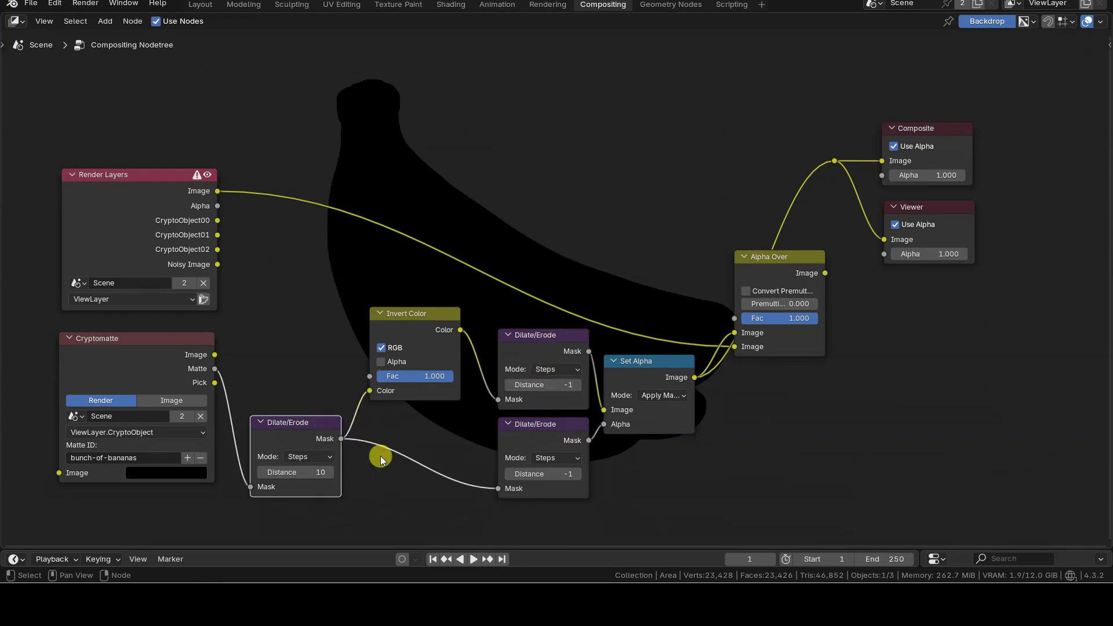
click(433, 316)
click(656, 368)
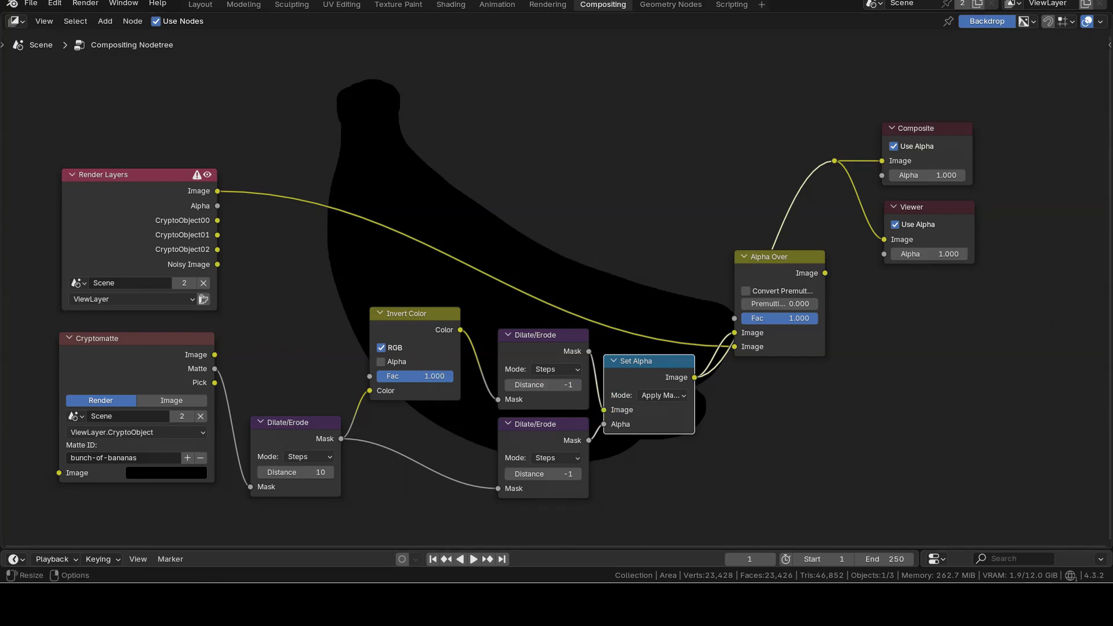
click(210, 463)
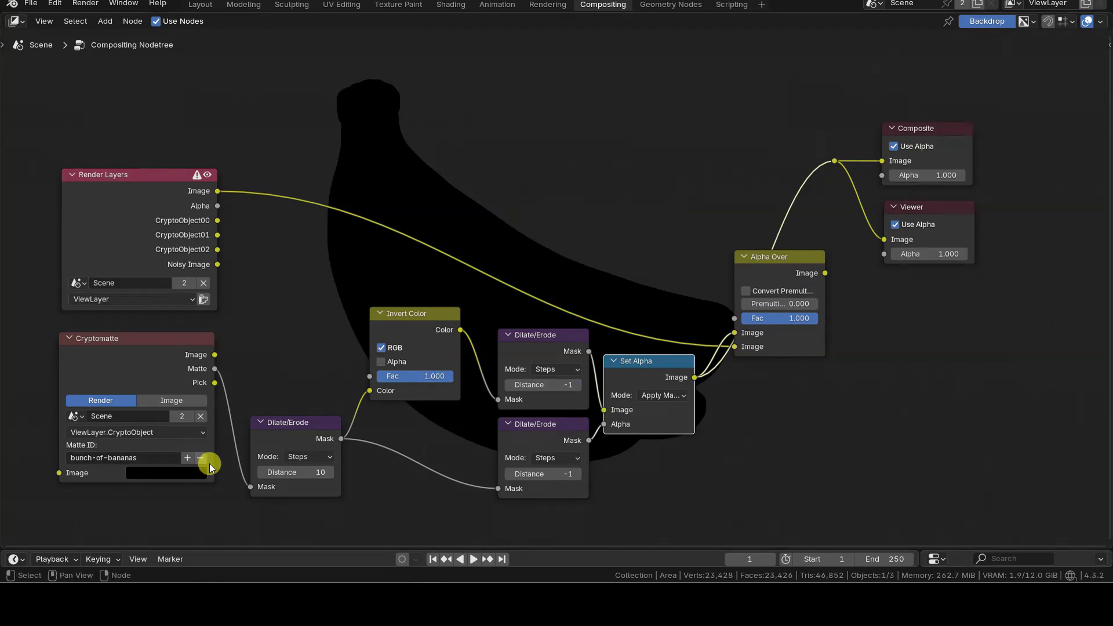
click(296, 430)
drag(293, 471, 335, 474)
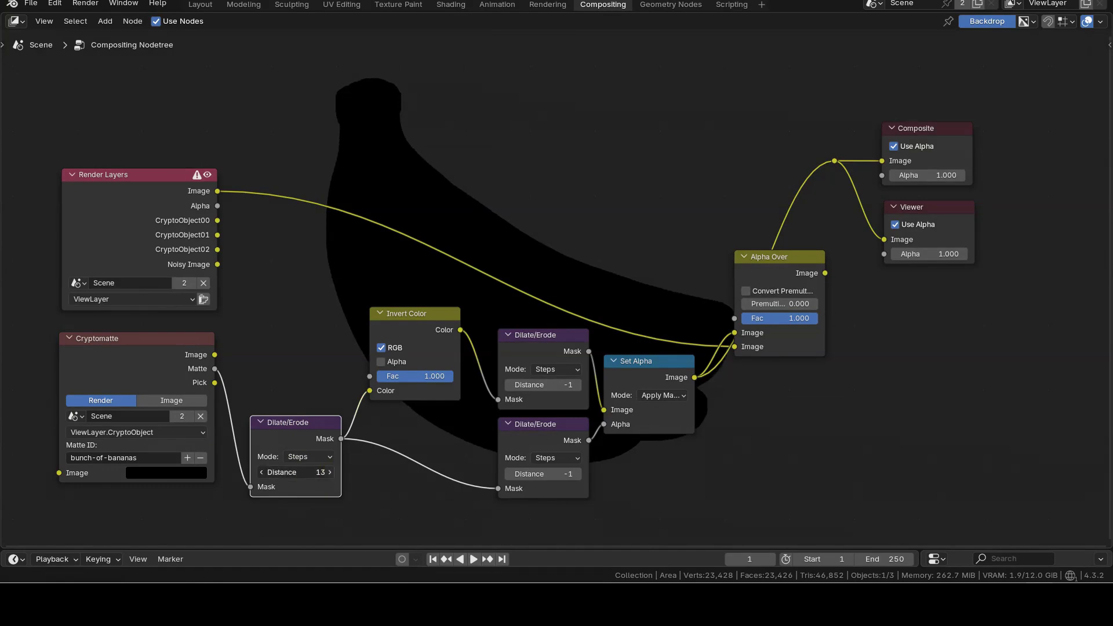
click(262, 472)
click(262, 472)
click(262, 471)
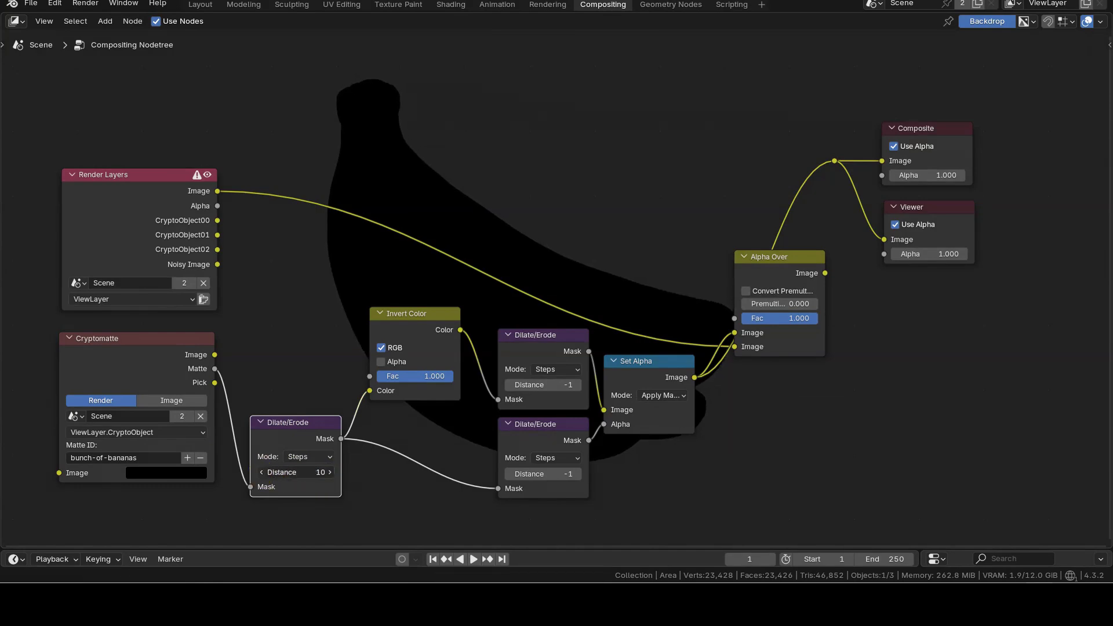
click(262, 472)
click(261, 472)
click(261, 472)
click(262, 472)
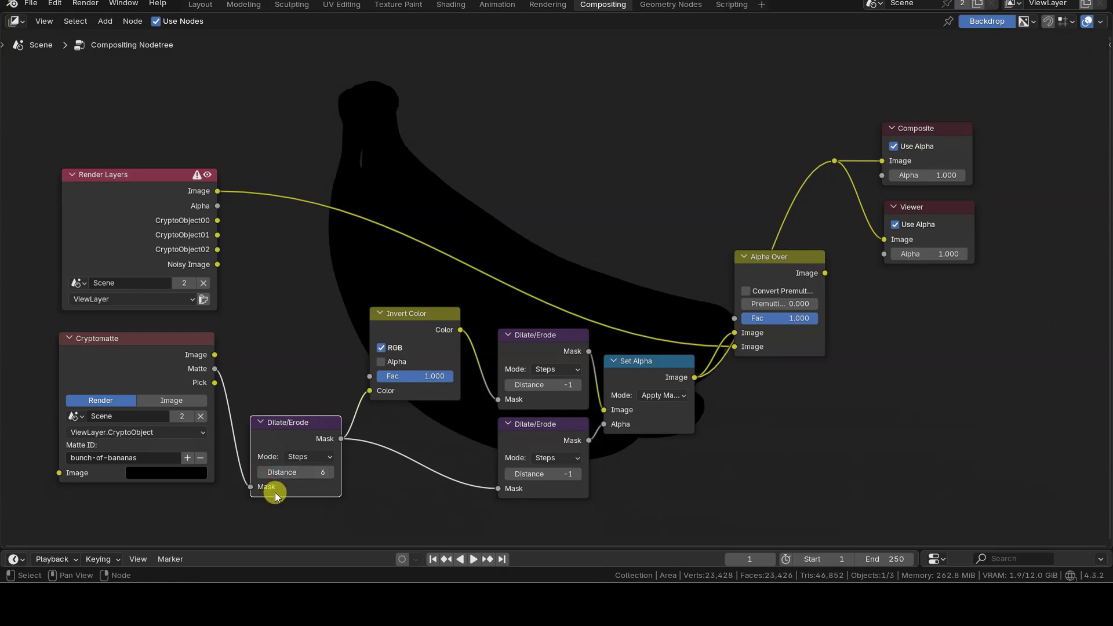
drag(305, 471, 360, 472)
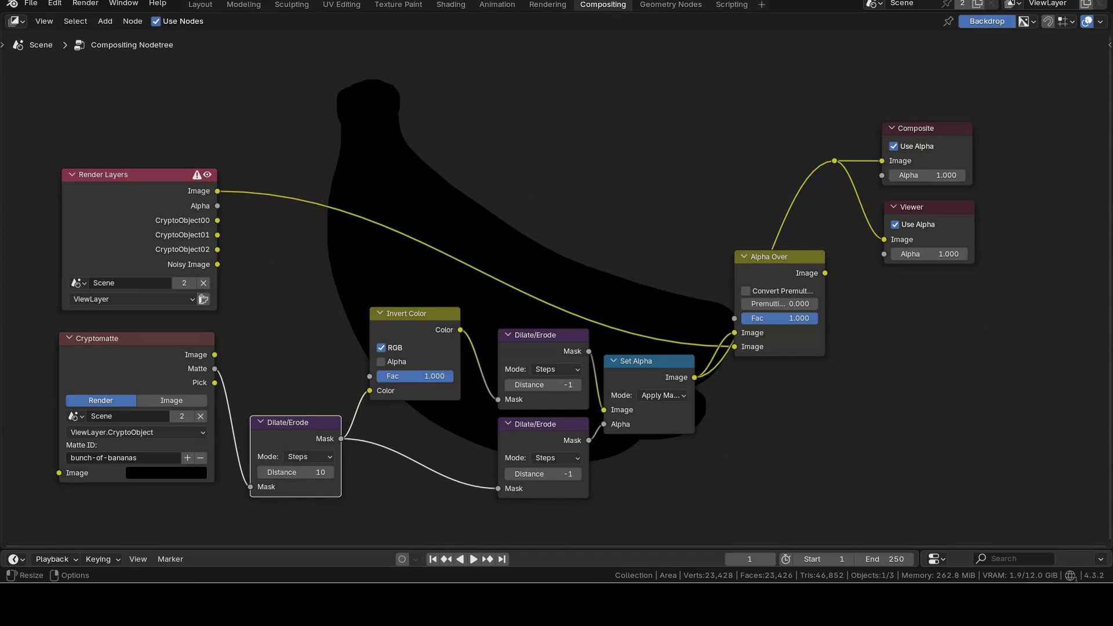
drag(769, 257, 833, 161)
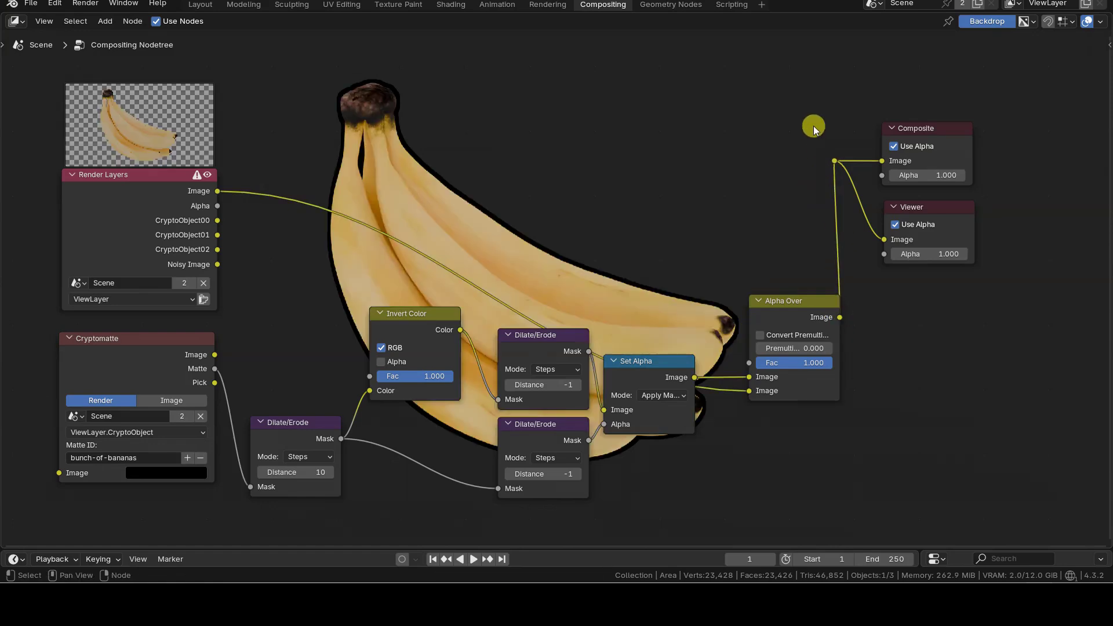
Step: Move Alpha Over, Composite and Viewer up and right, and shift the backdrop up-left
drag(815, 107, 991, 267)
drag(921, 229, 948, 385)
drag(742, 251, 1047, 463)
key(g)
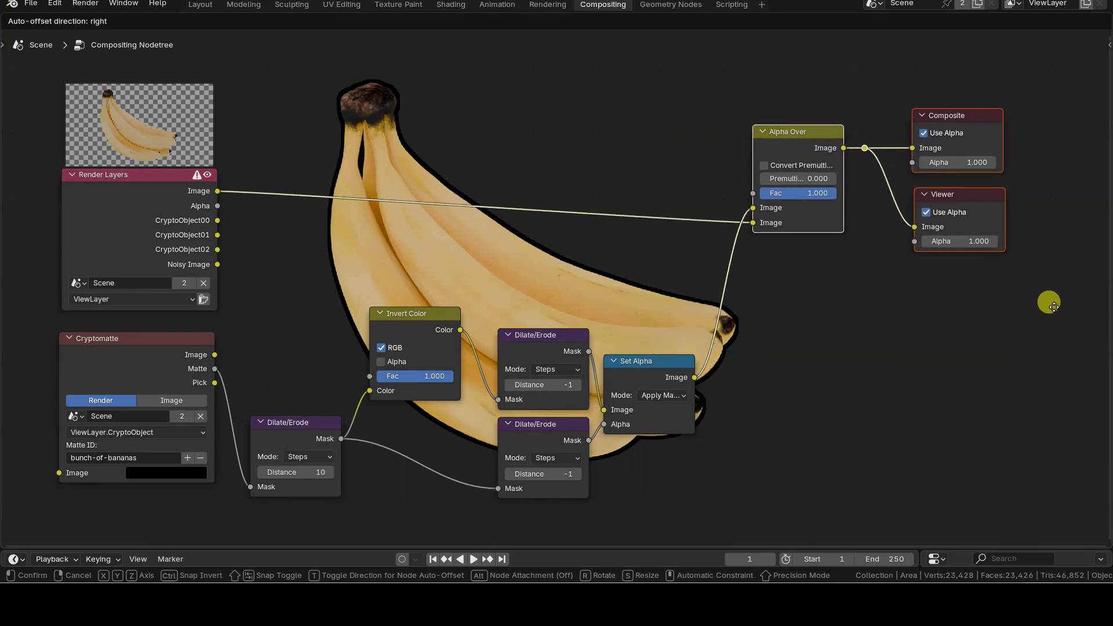
click(1067, 283)
click(619, 299)
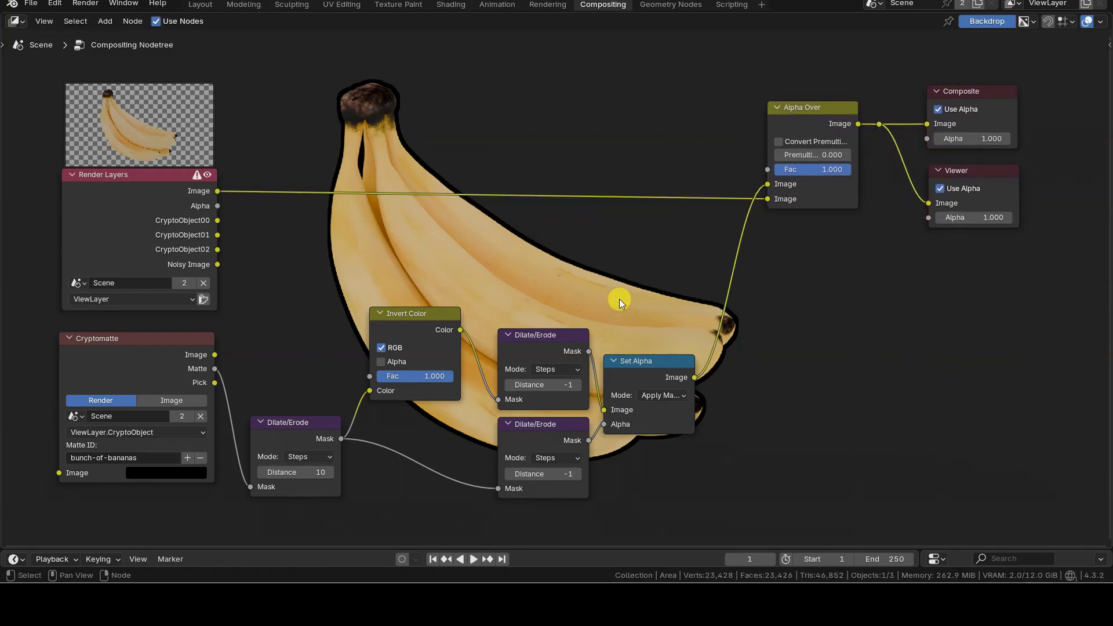
alt+middle_drag(631, 298, 613, 268)
Step: Move the Composite and Viewer nodes further right, leaving space before the outputs
click(811, 110)
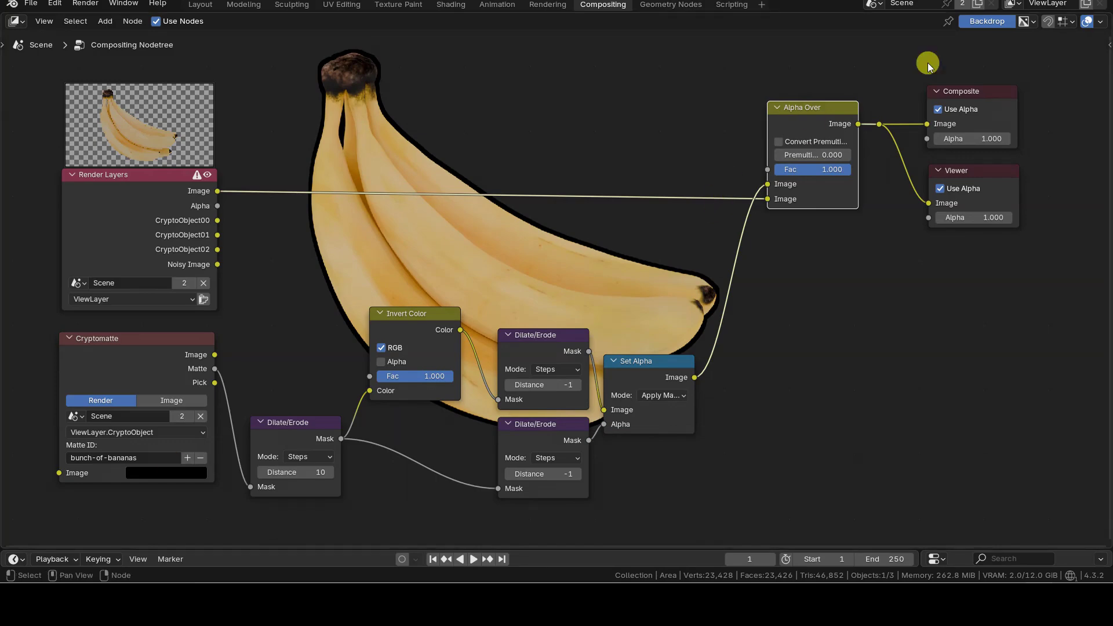
drag(880, 75, 1051, 271)
key(g)
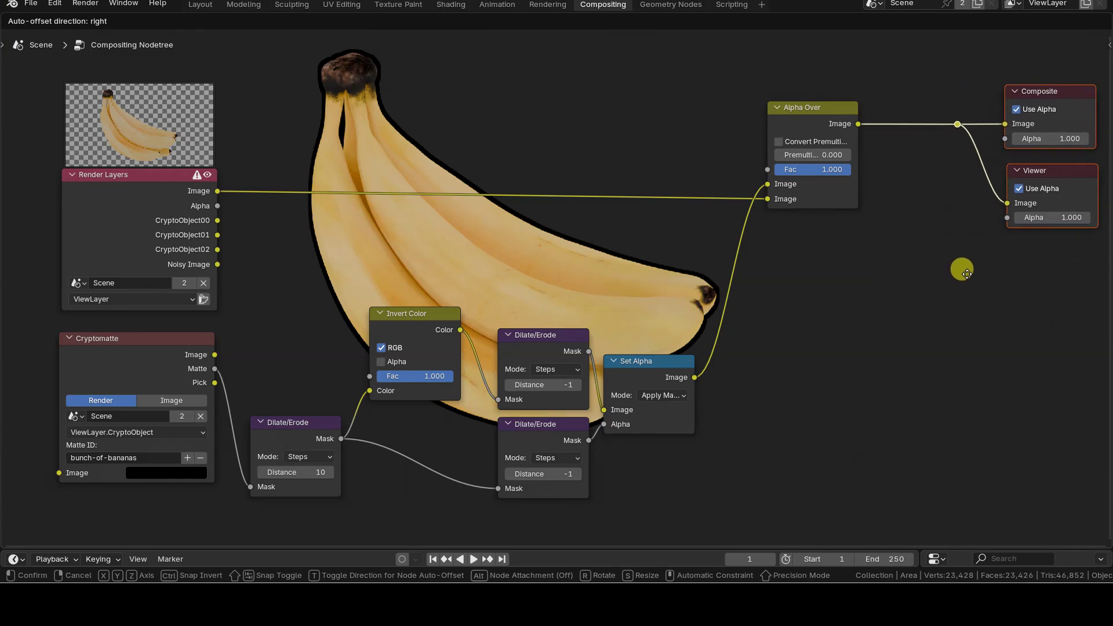
click(972, 268)
Step: Add a Pixelate node on the link between Alpha Over and the outputs
click(1014, 300)
key(shift+a)
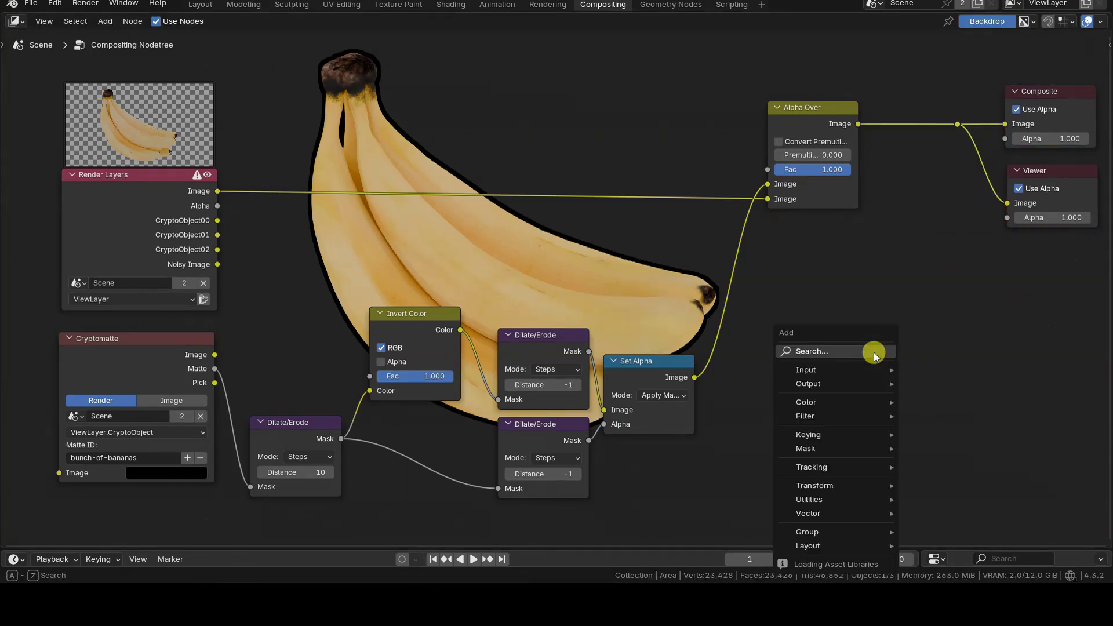
text(pixel)
key(Return)
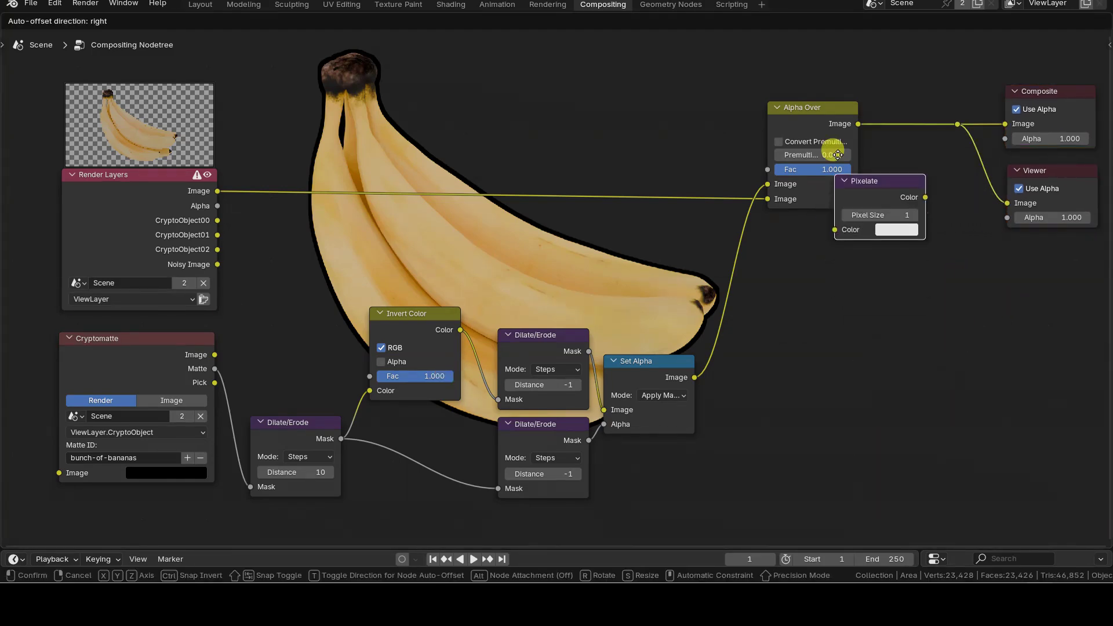
click(882, 100)
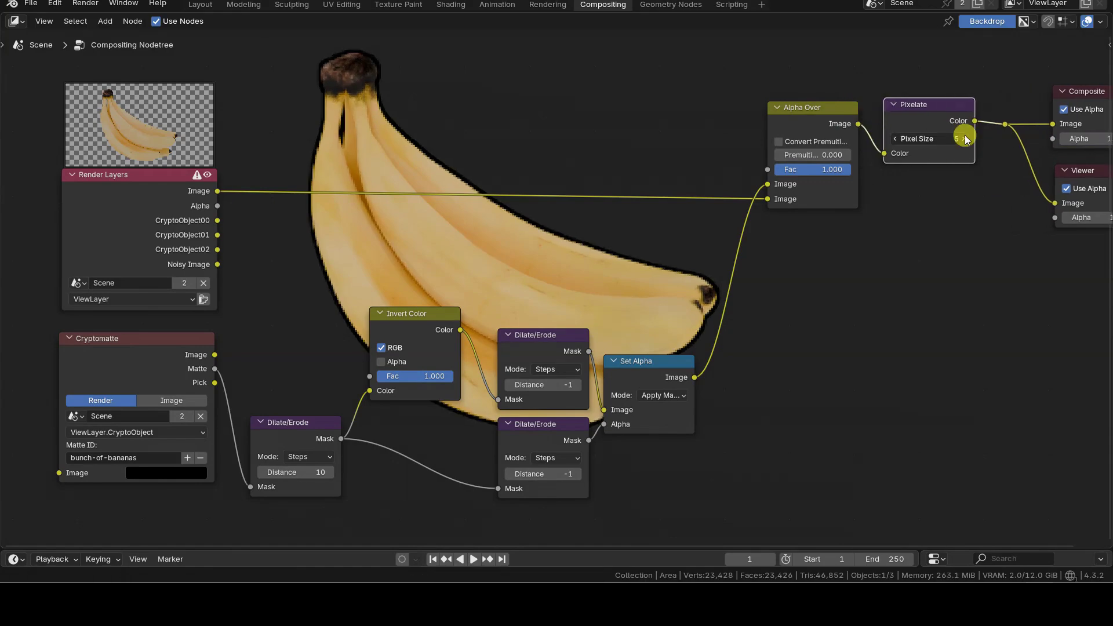
drag(965, 140, 1020, 139)
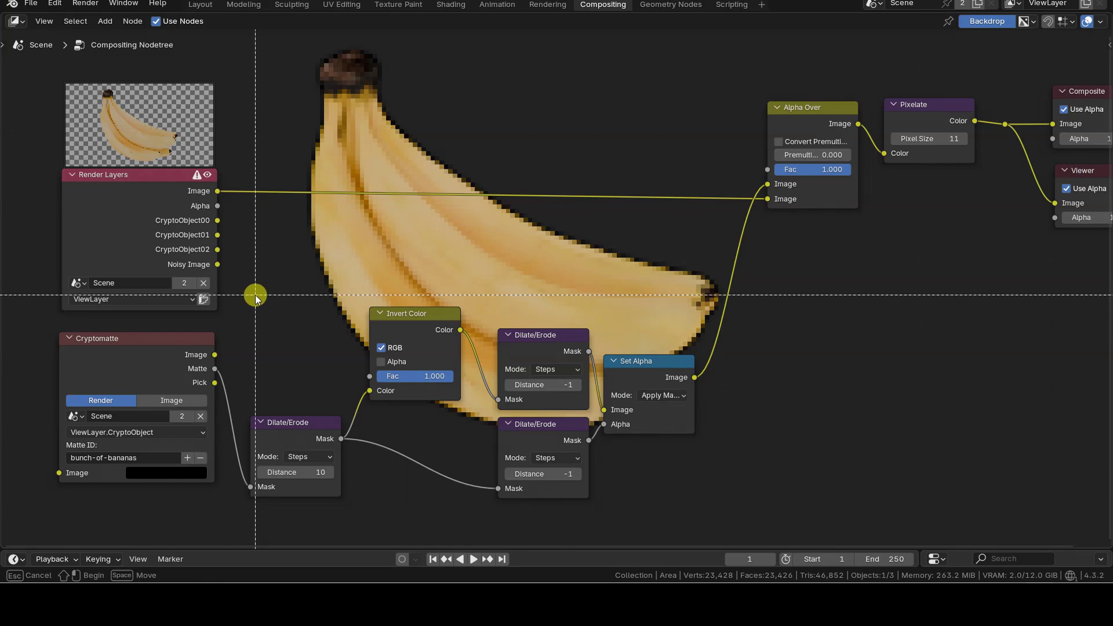
Step: Move the outline-building nodes down and set the Pixel Size to 7
drag(255, 294, 717, 524)
key(g)
click(736, 466)
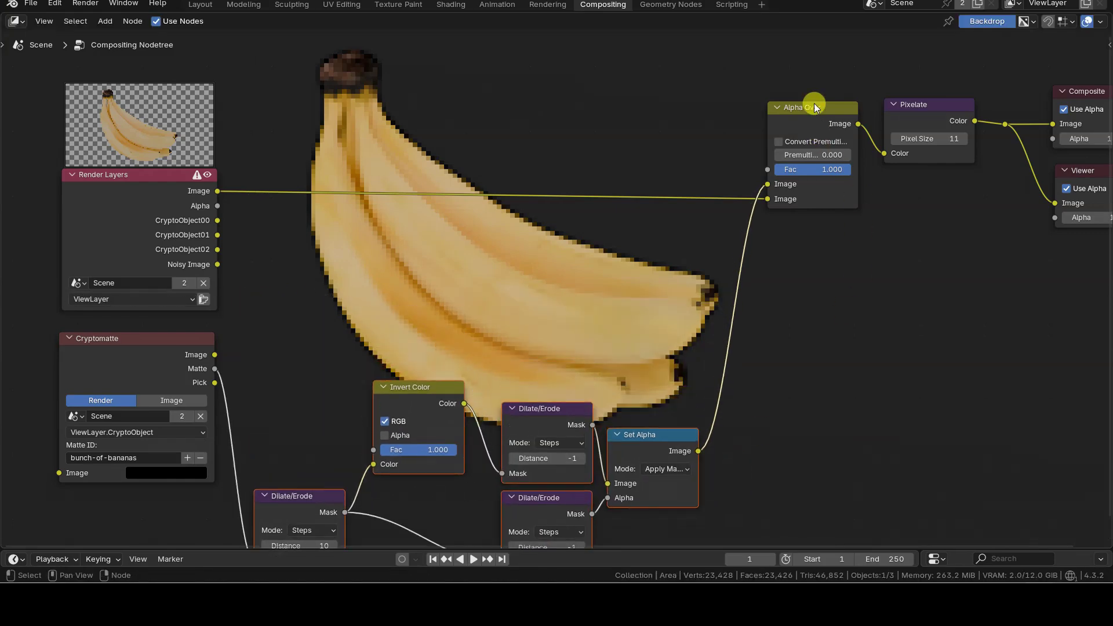
drag(956, 138, 974, 138)
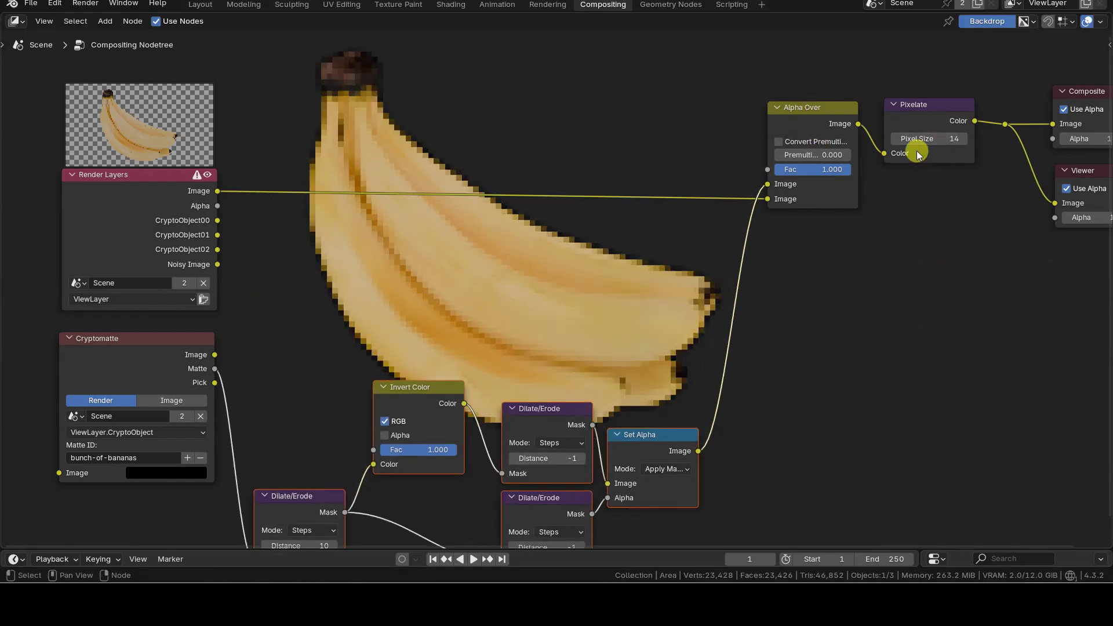
drag(896, 138, 856, 138)
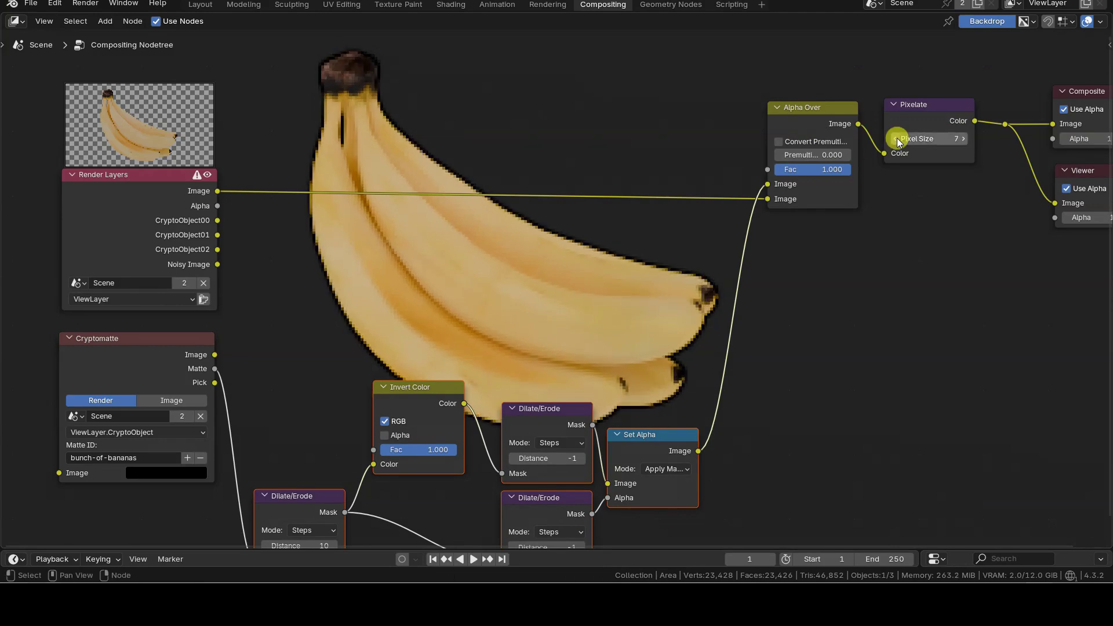
click(582, 303)
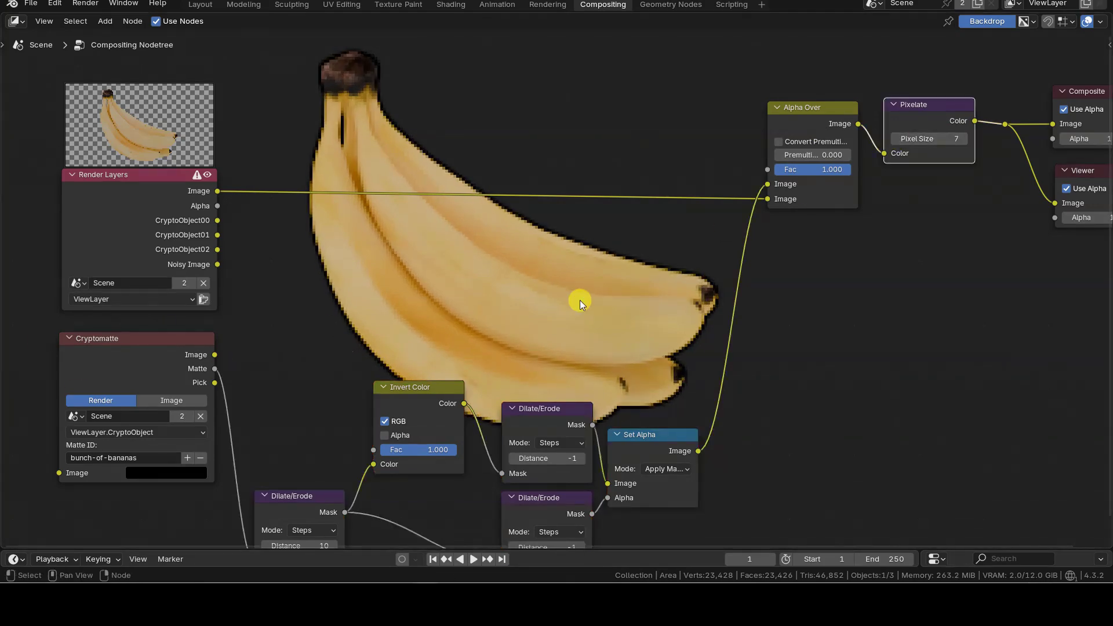
Step: Mute the Pixelate node, briefly try linking Render Layers straight to the outputs, then undo
key(m)
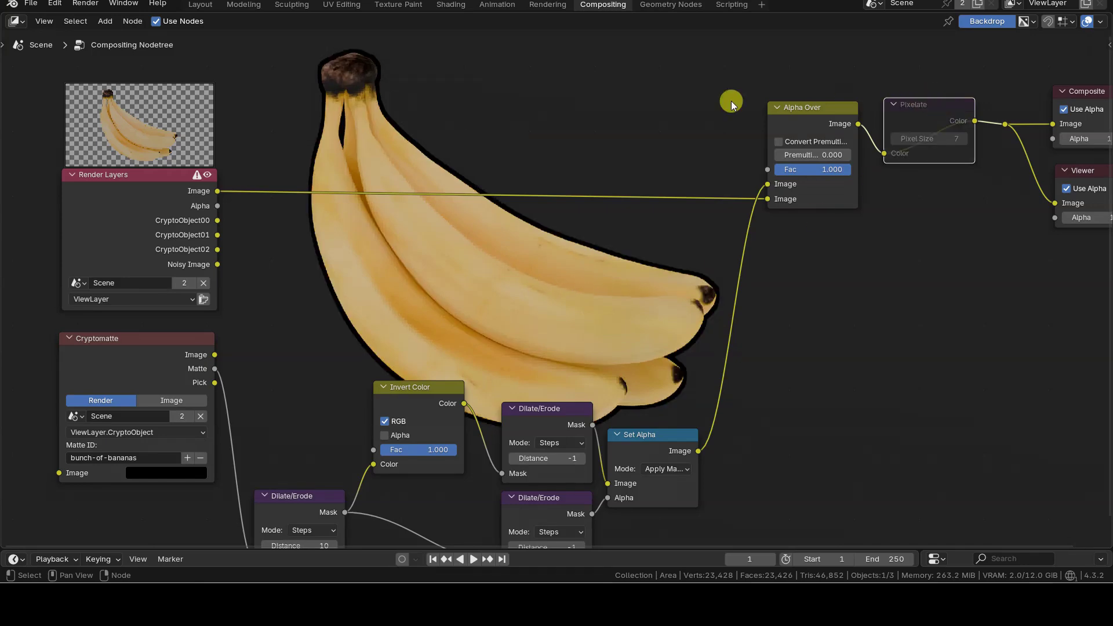
drag(217, 191, 1001, 129)
key(ctrl+z)
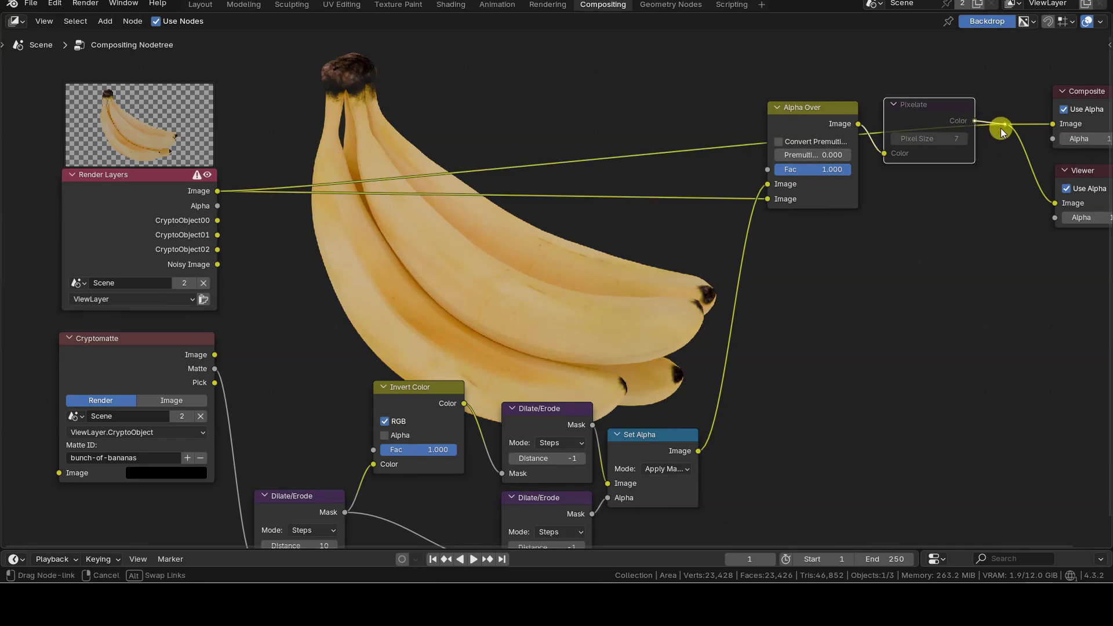